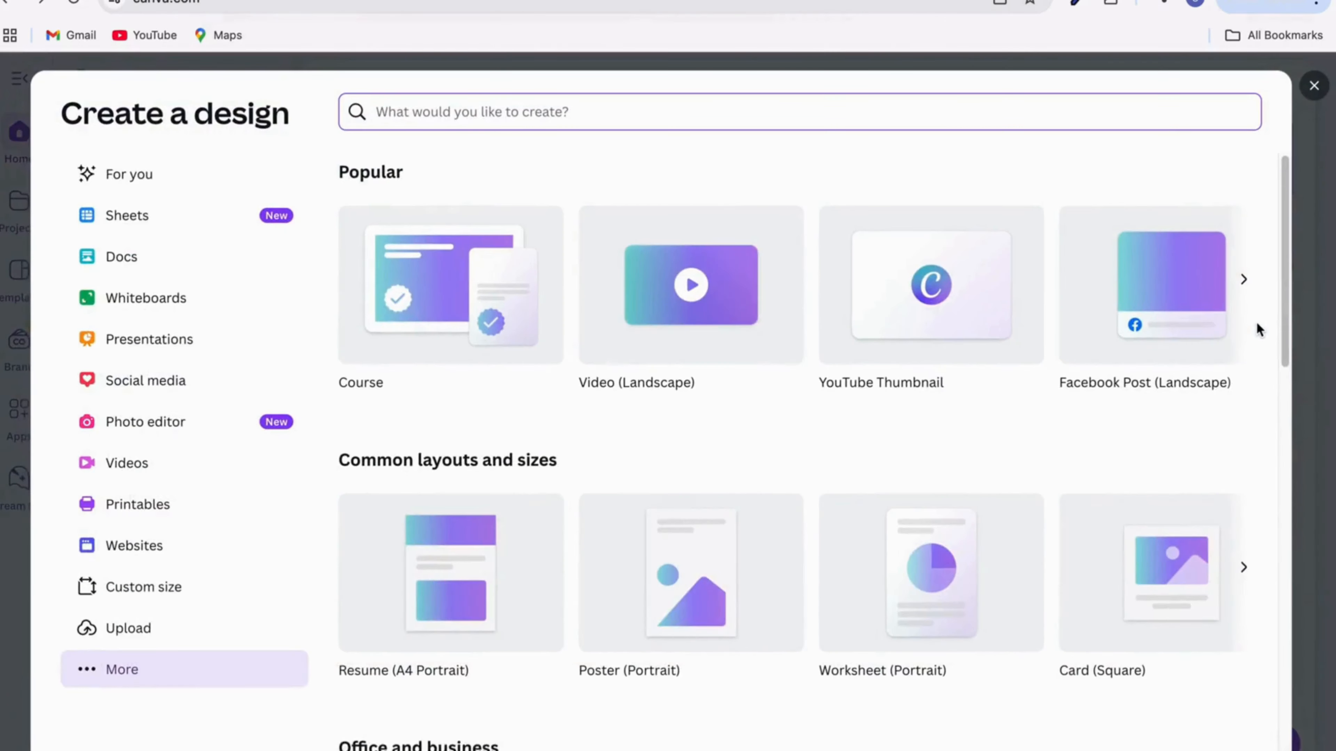
Create a YouTube Thumbnail design and apply the "How to make $3K per week" template with the red circle.
{"action": "left_click", "coordinate": [944, 335]}
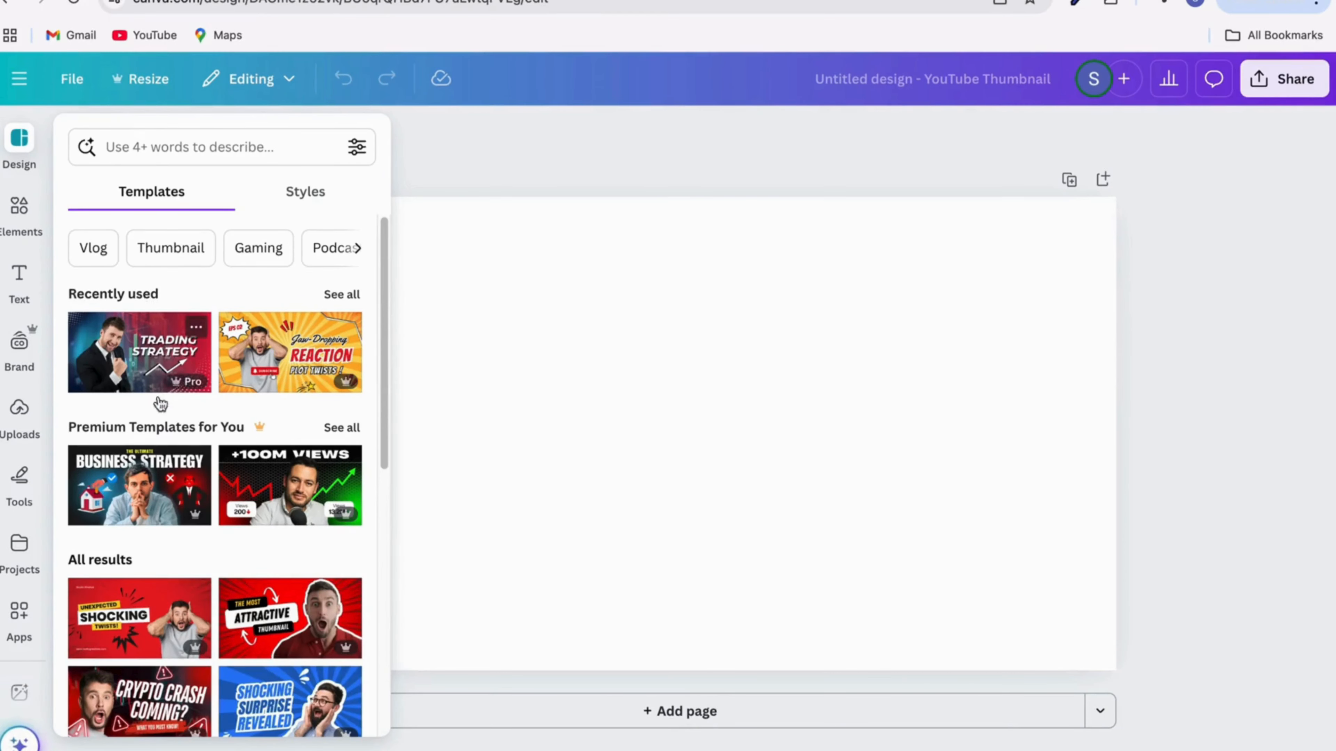
{"action": "scroll", "coordinate": [159, 547], "scroll_direction": "down", "scroll_amount": 3}
{"action": "scroll", "coordinate": [162, 557], "scroll_direction": "down", "scroll_amount": 8}
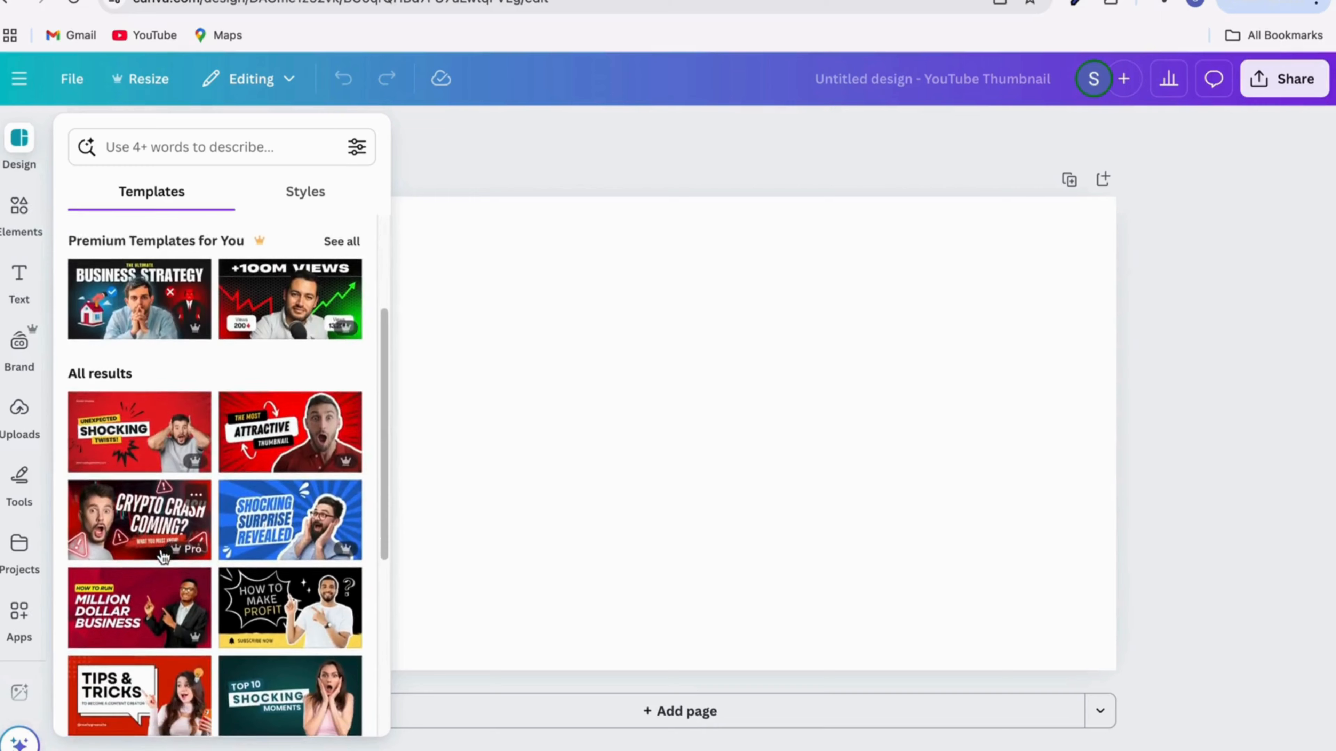
{"action": "scroll", "coordinate": [162, 557], "scroll_direction": "down", "scroll_amount": 4}
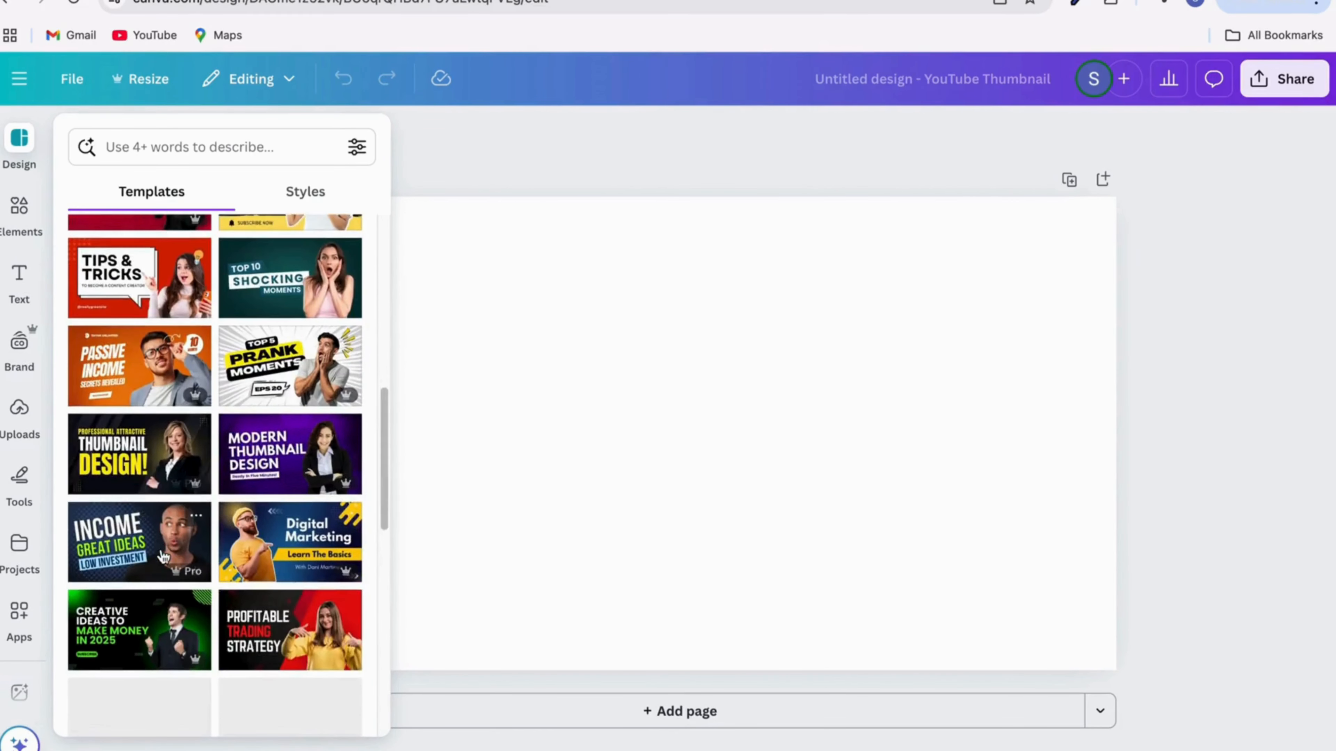
{"action": "scroll", "coordinate": [162, 557], "scroll_direction": "down", "scroll_amount": 1}
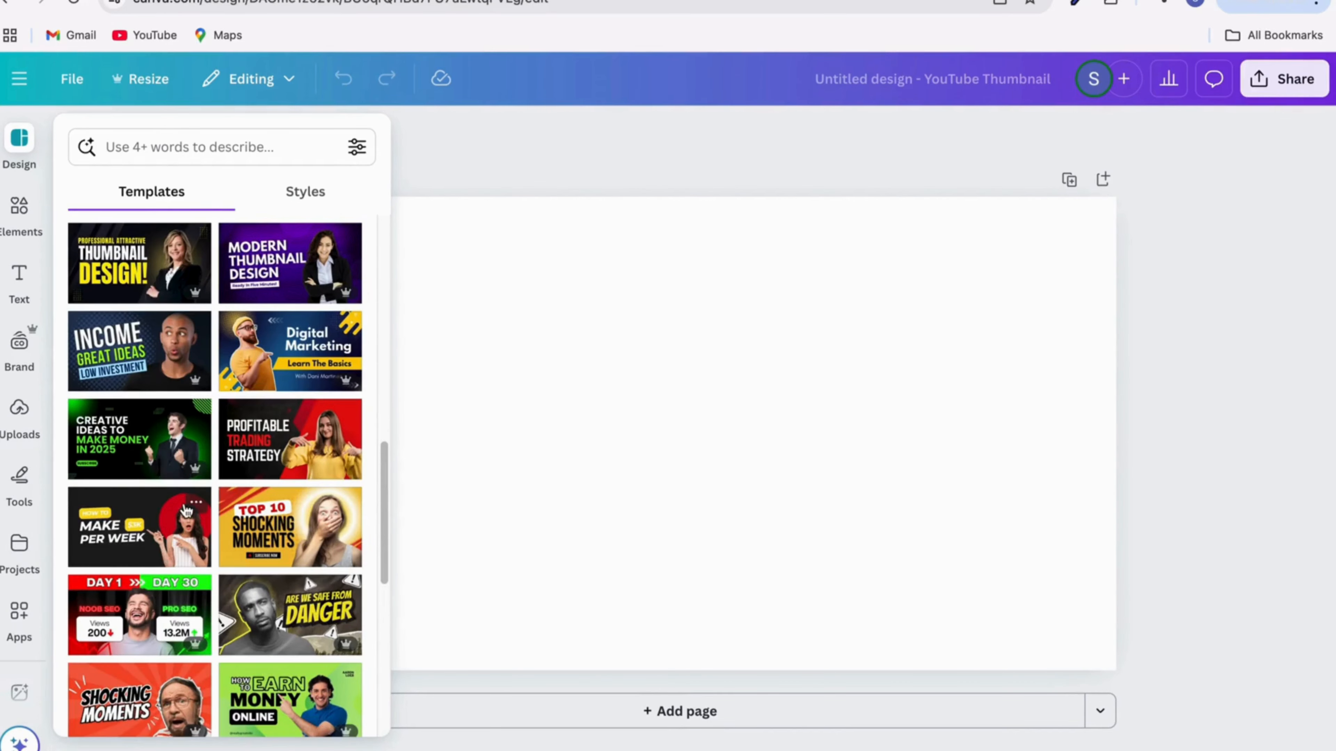
{"action": "scroll", "coordinate": [186, 510], "scroll_direction": "down", "scroll_amount": 2}
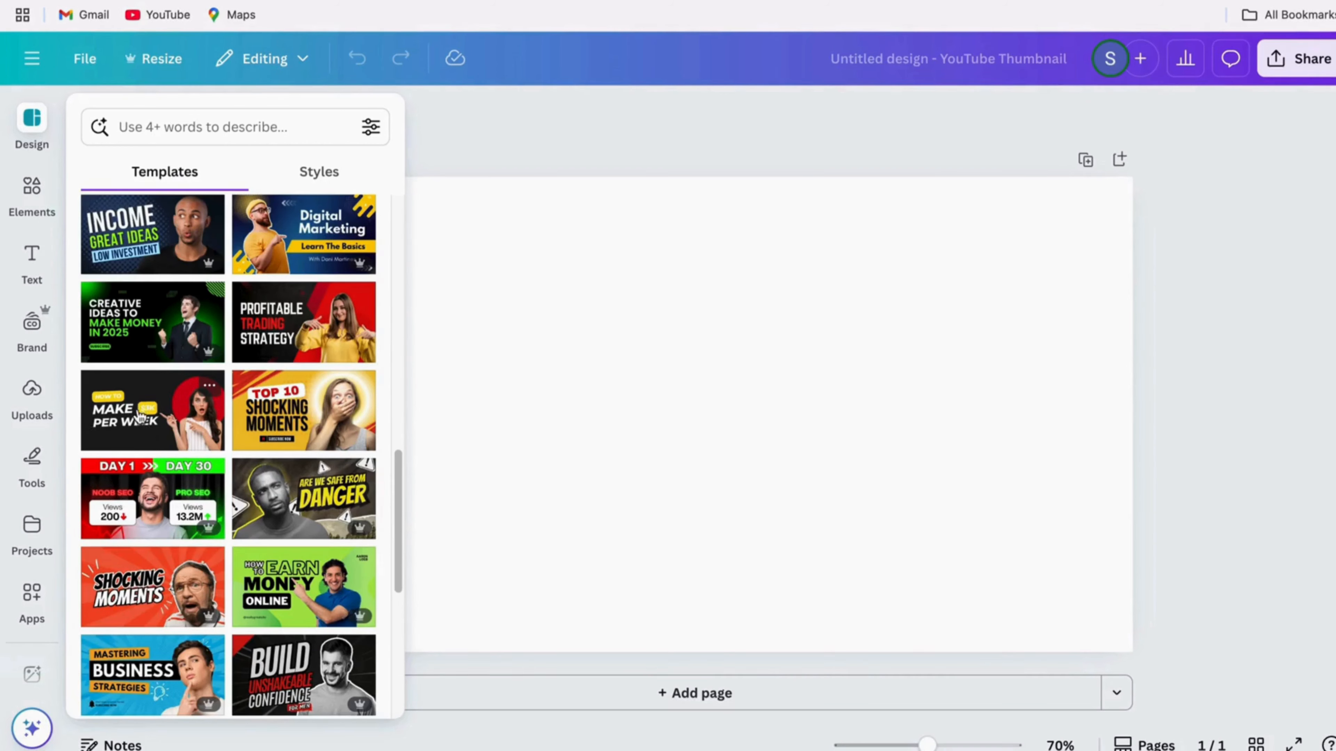
{"action": "left_click", "coordinate": [152, 435]}
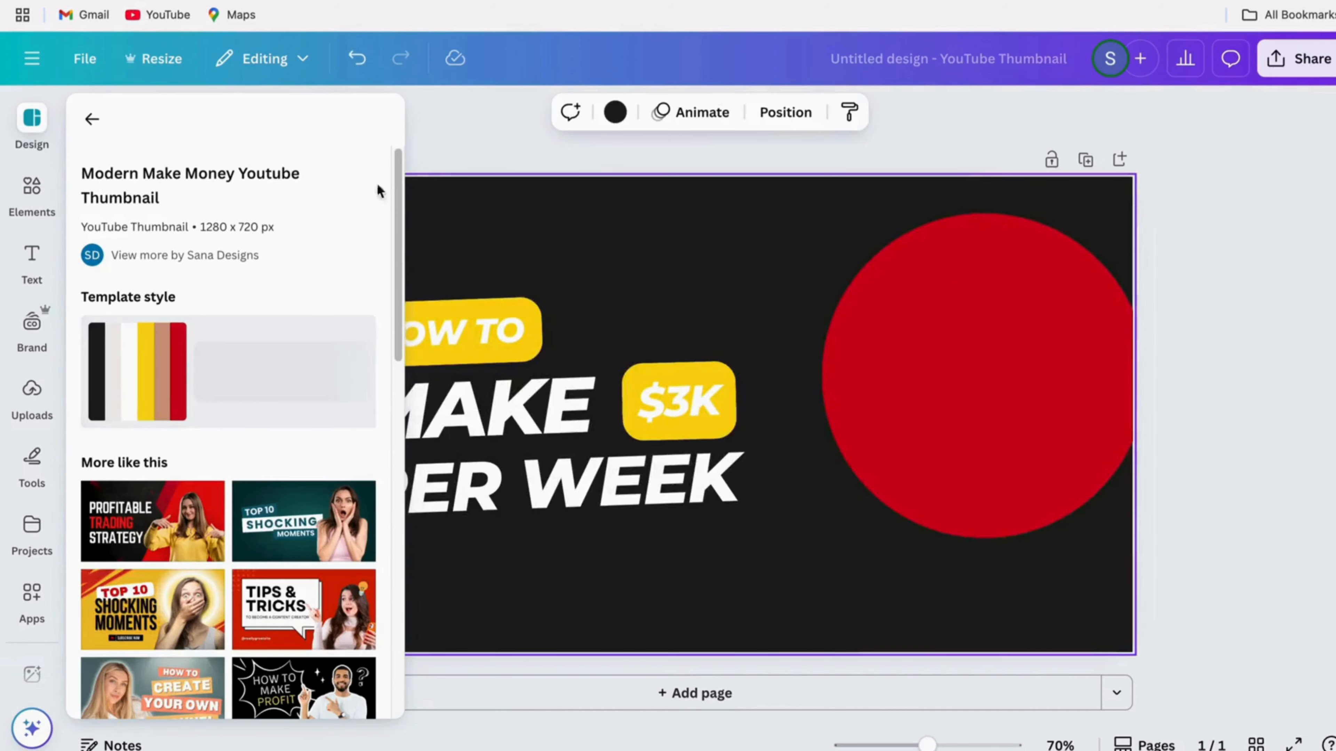
{"action": "left_click", "coordinate": [92, 120]}
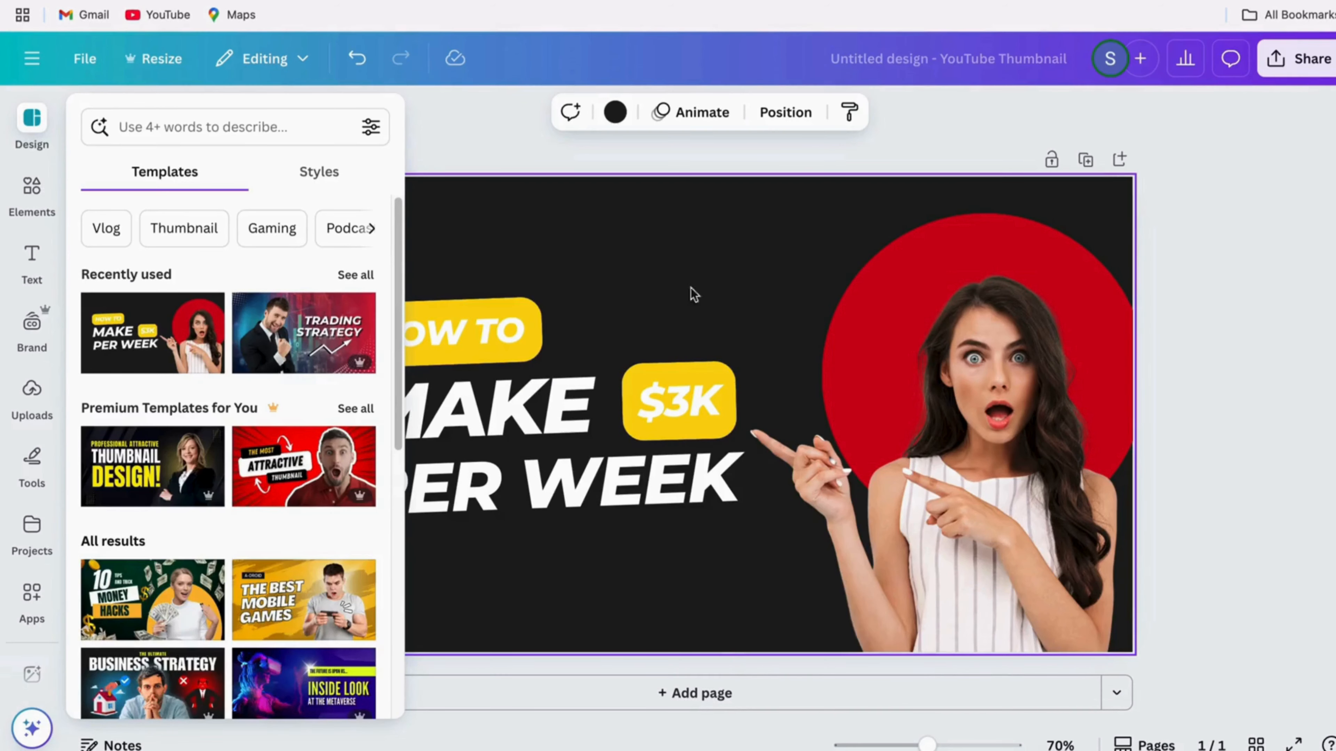
Delete the pointing woman's photo from the thumbnail template.
{"action": "left_click", "coordinate": [500, 120]}
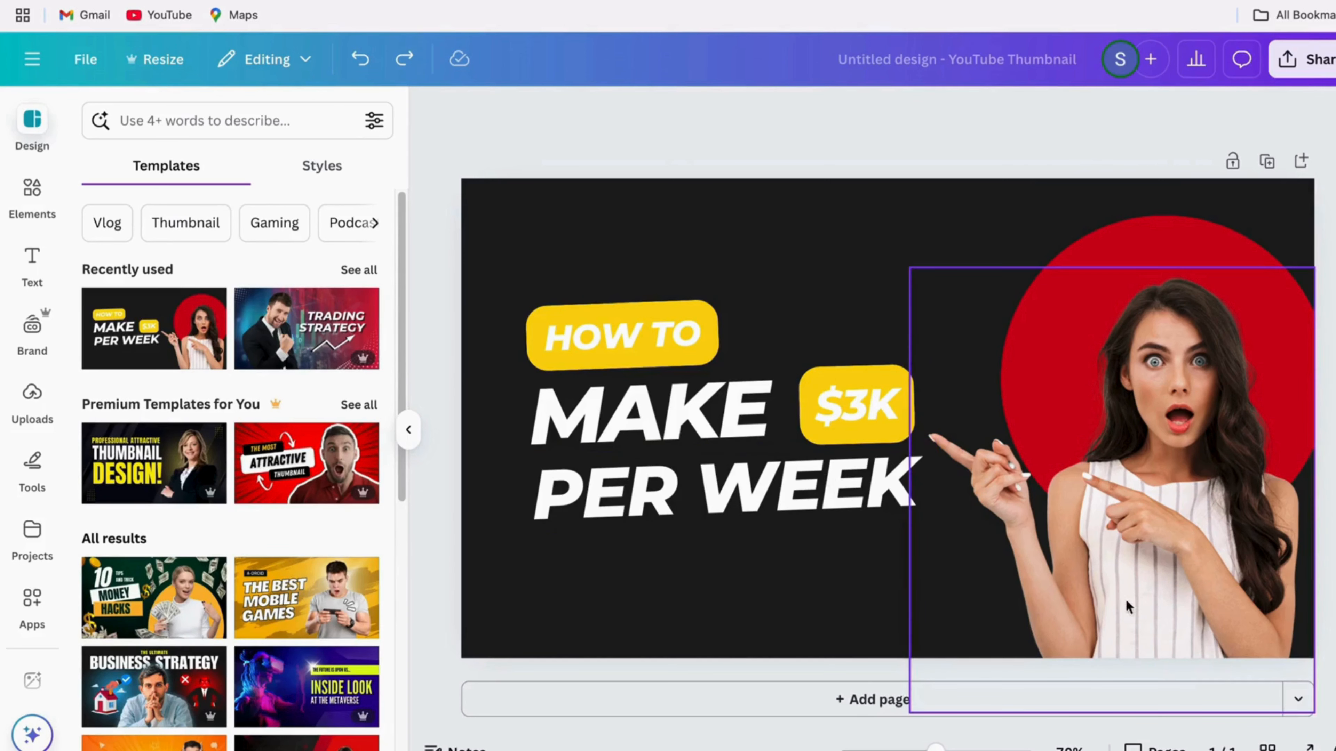
{"action": "left_click", "coordinate": [1175, 487]}
{"action": "left_click", "coordinate": [1137, 228]}
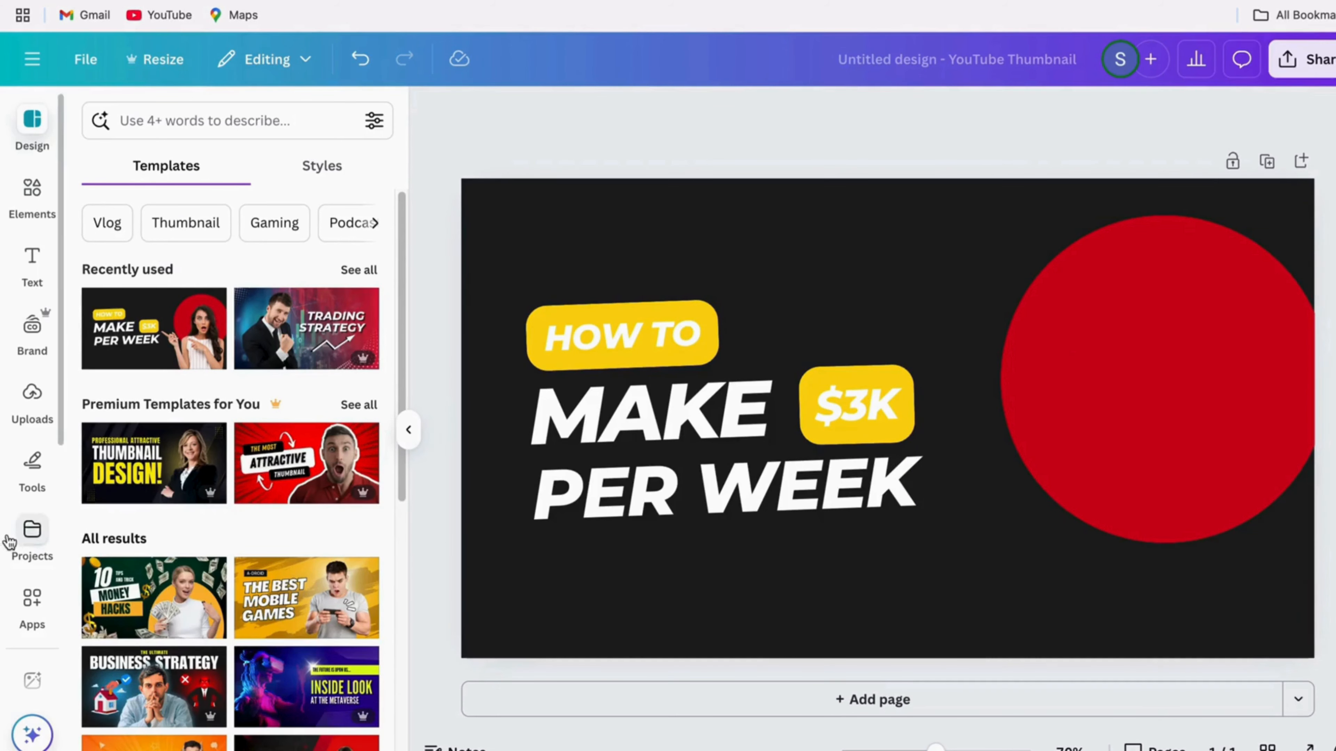
Insert the uploaded green-backdrop portrait in the white shirt with the hand on the cheek.
{"action": "left_click", "coordinate": [37, 409]}
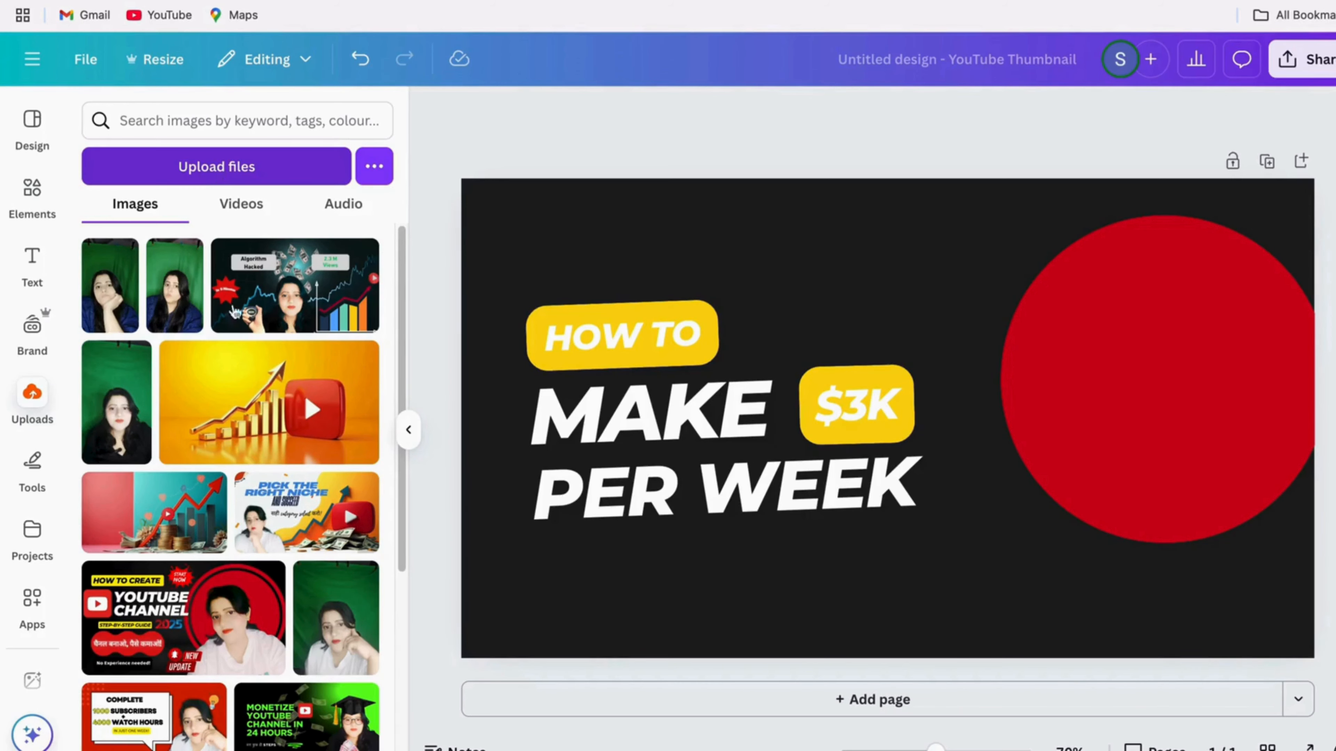
{"action": "scroll", "coordinate": [323, 371], "scroll_direction": "down", "scroll_amount": 6}
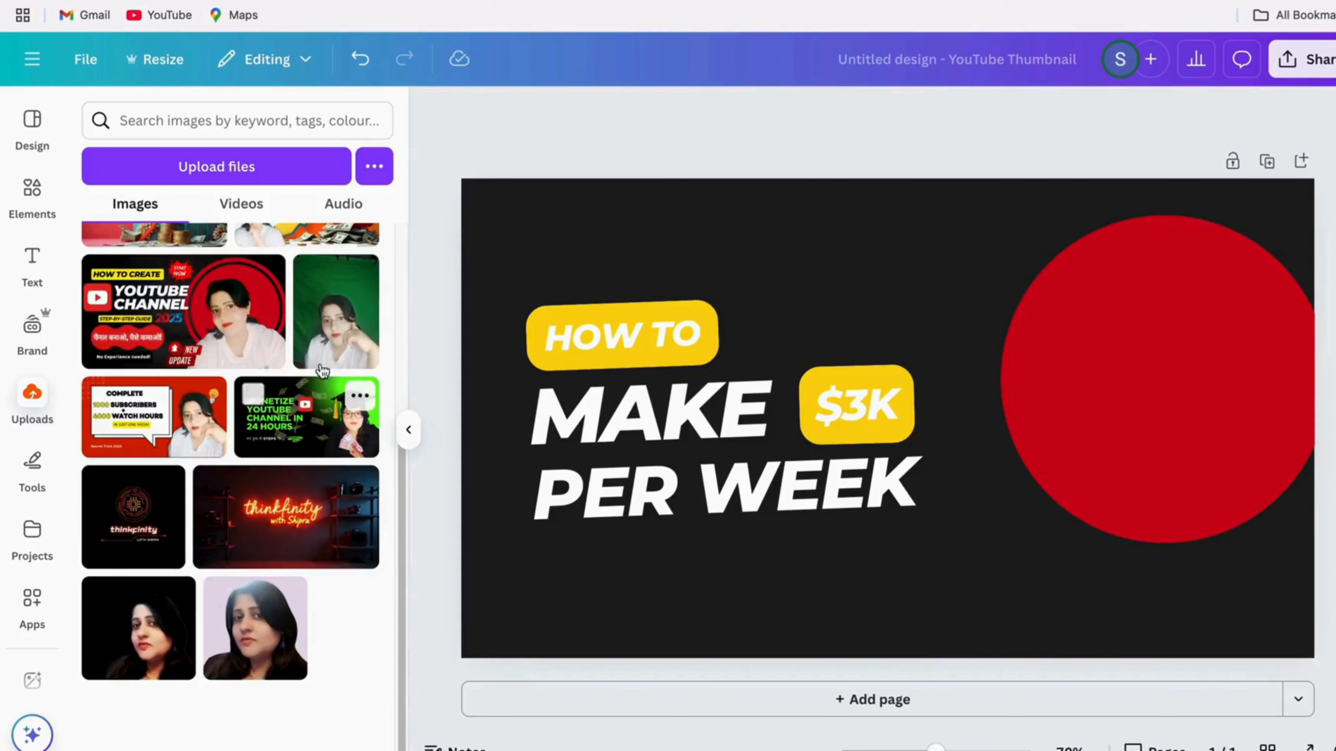
{"action": "left_click", "coordinate": [322, 366]}
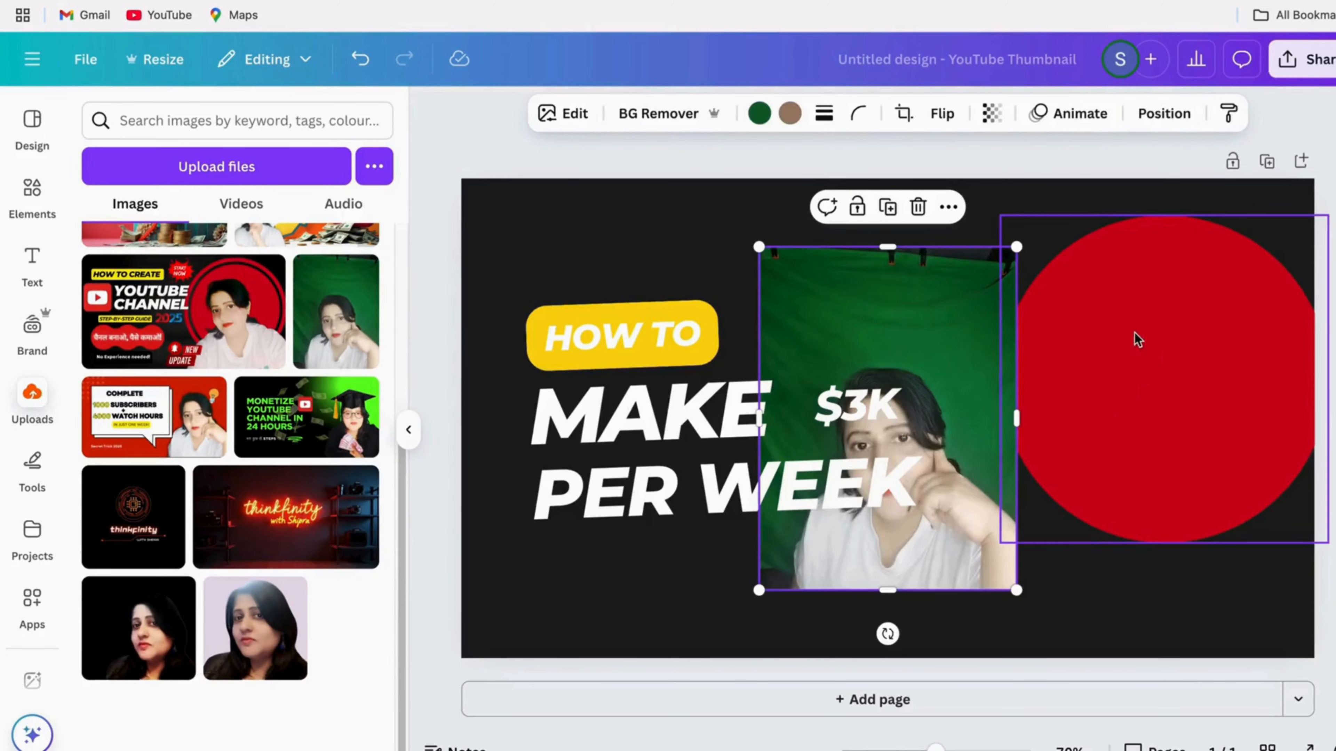
Remove the portrait's background and move the cutout onto the red circle.
{"action": "left_click", "coordinate": [643, 122]}
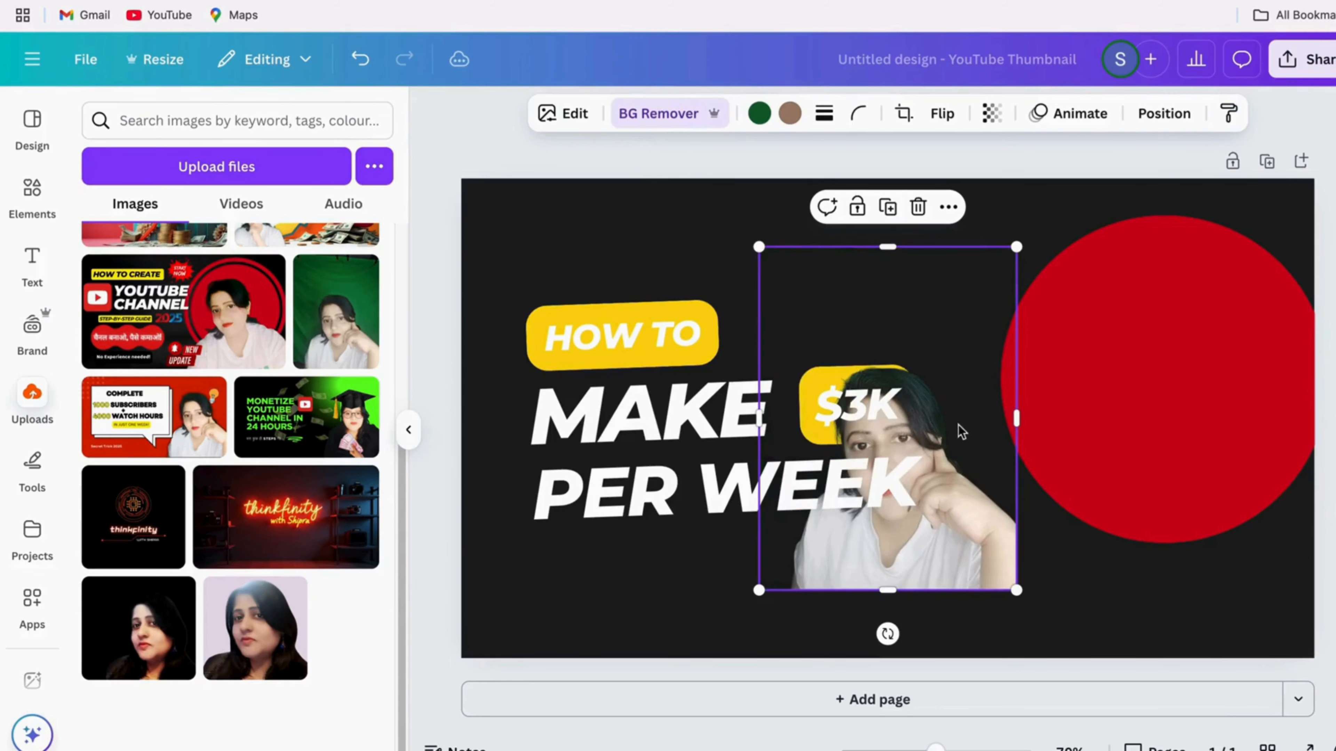
{"action": "left_click_drag", "start_coordinate": [936, 552], "coordinate": [1147, 440]}
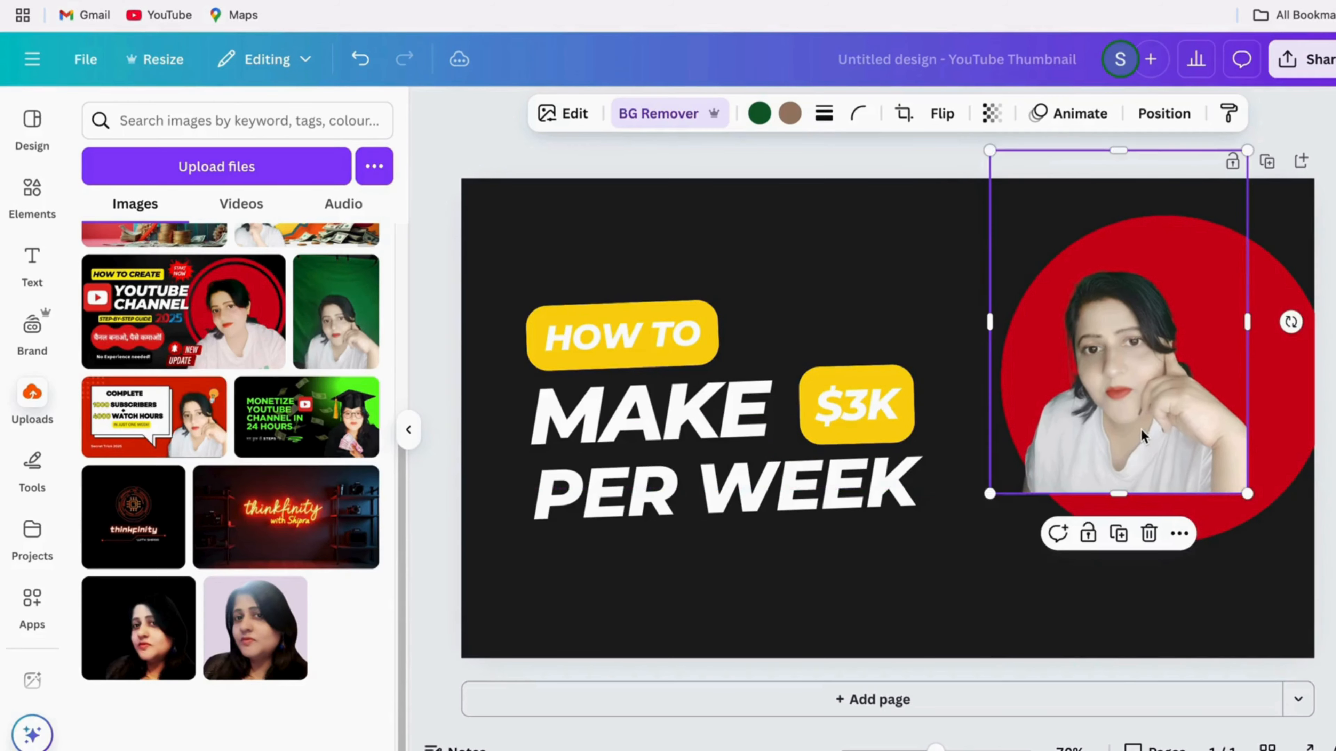
Apply the Capri filter to the portrait and lower its intensity to a little over half.
{"action": "left_click", "coordinate": [574, 119]}
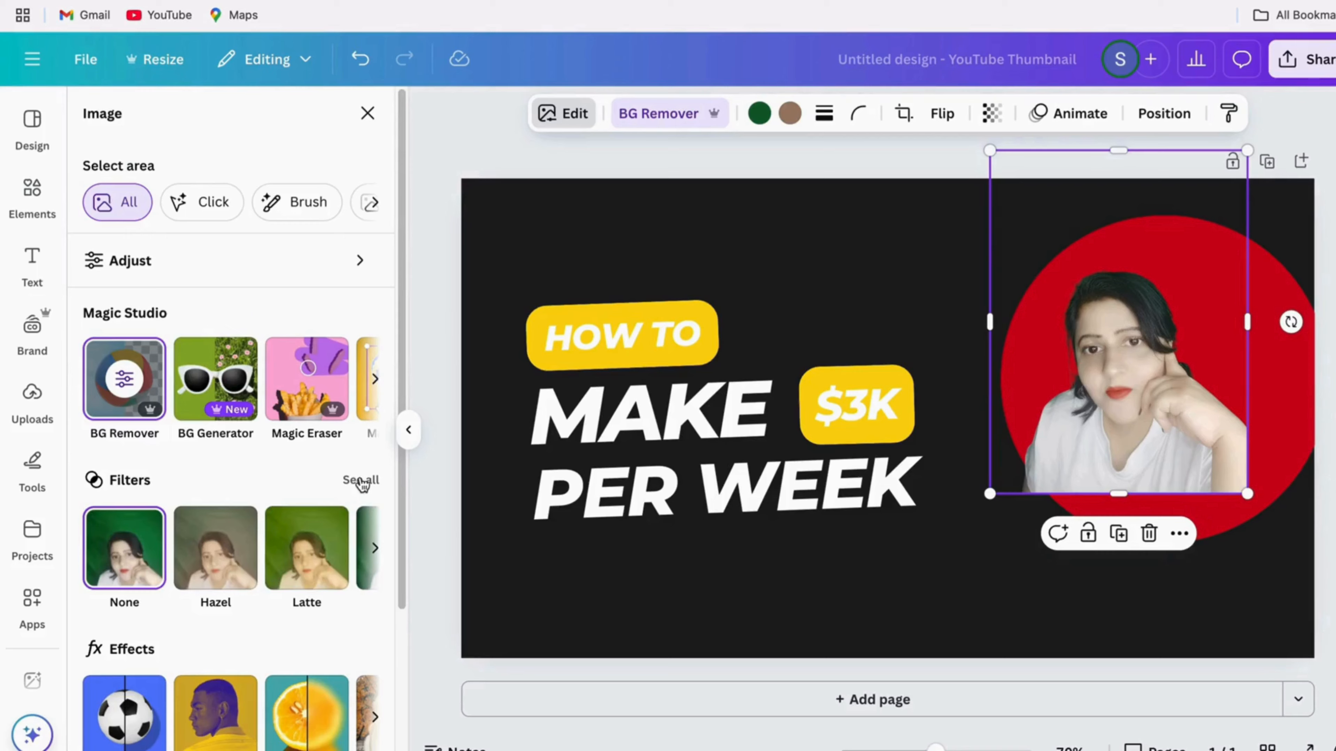
{"action": "left_click", "coordinate": [360, 481]}
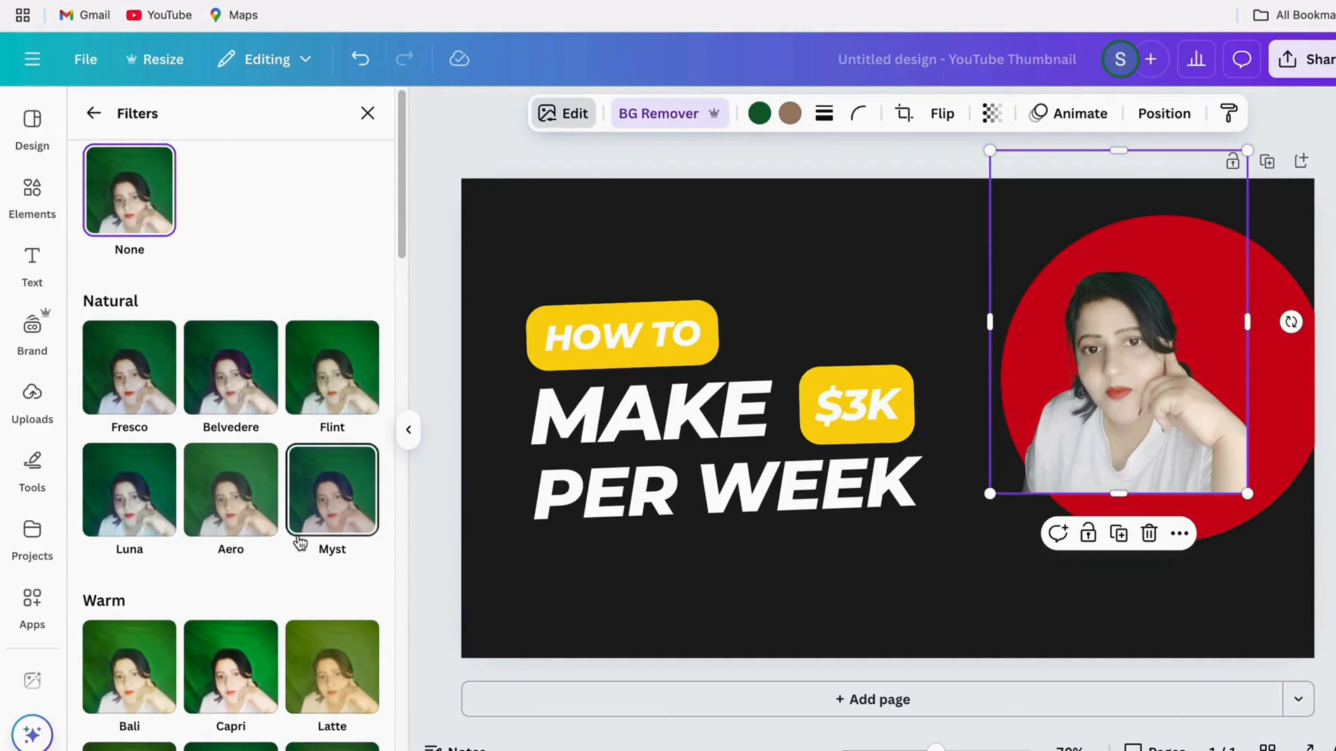
{"action": "left_click", "coordinate": [241, 644]}
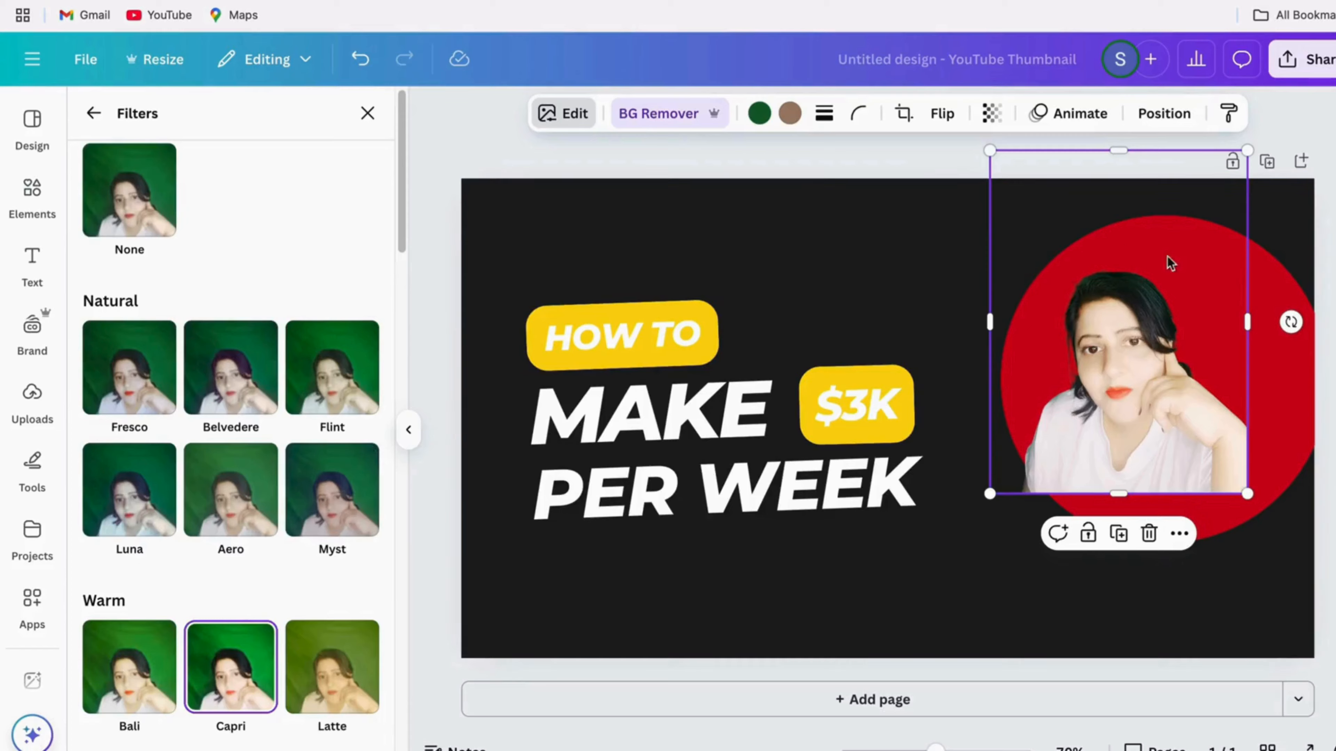
{"action": "scroll", "coordinate": [149, 540], "scroll_direction": "down", "scroll_amount": 5}
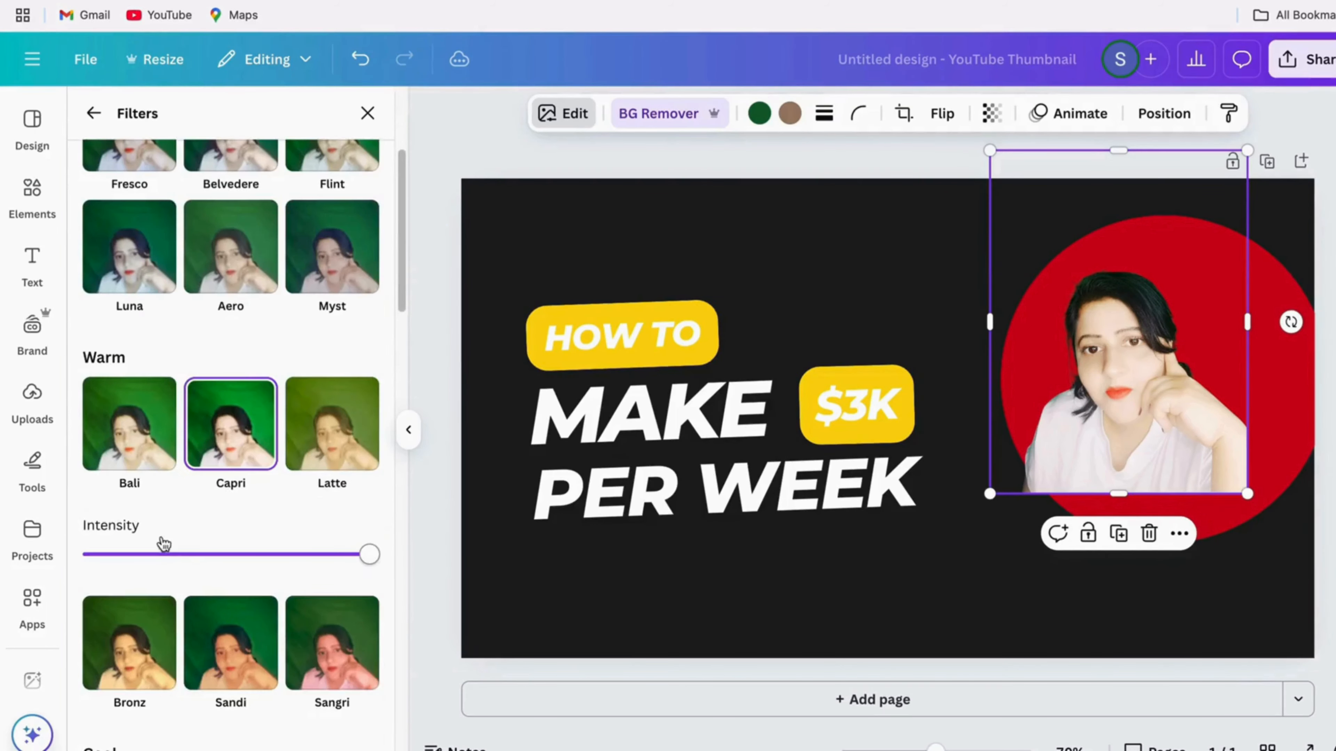
{"action": "left_click", "coordinate": [286, 556]}
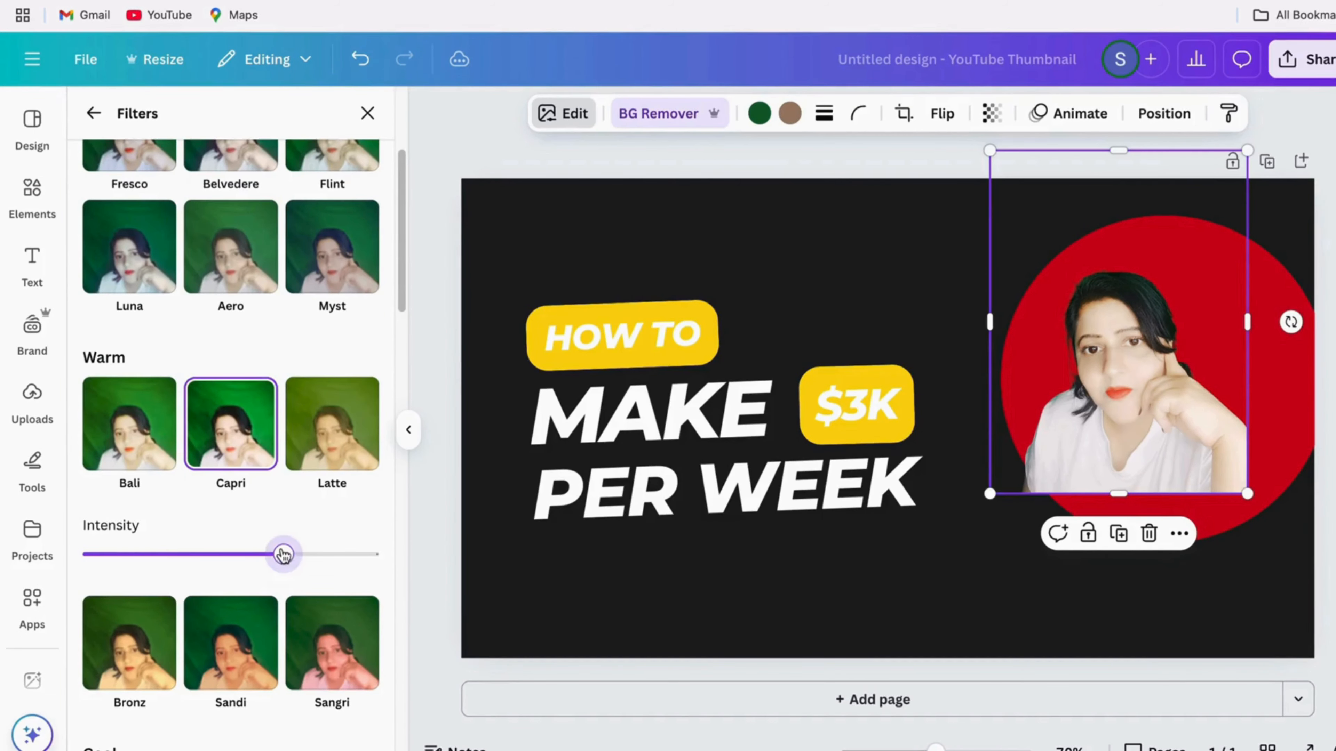
{"action": "left_click_drag", "start_coordinate": [284, 555], "coordinate": [266, 554]}
Enlarge the portrait cutout and position it in the thumbnail's lower-right corner, overlapping the red circle.
{"action": "left_click_drag", "start_coordinate": [1138, 344], "coordinate": [1034, 394]}
{"action": "left_click_drag", "start_coordinate": [1145, 200], "coordinate": [1275, 76]}
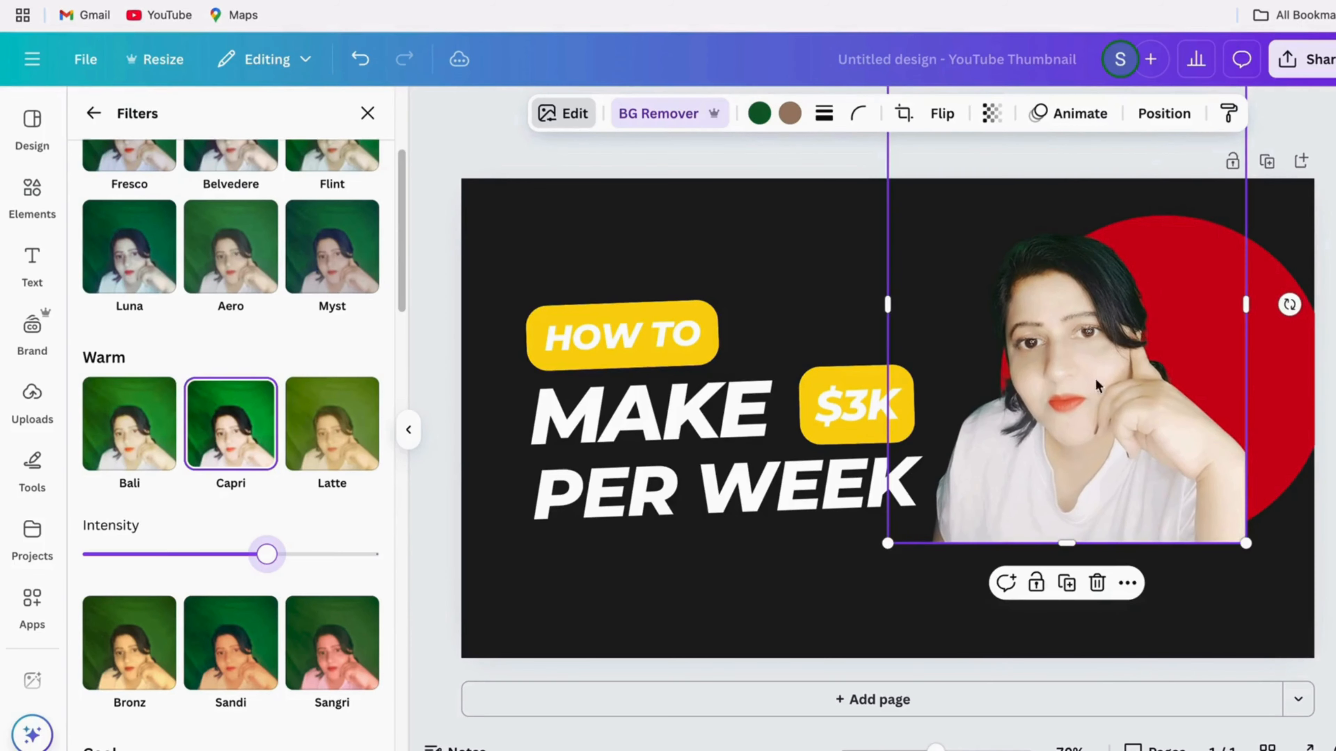
{"action": "left_click_drag", "start_coordinate": [1097, 386], "coordinate": [1155, 566]}
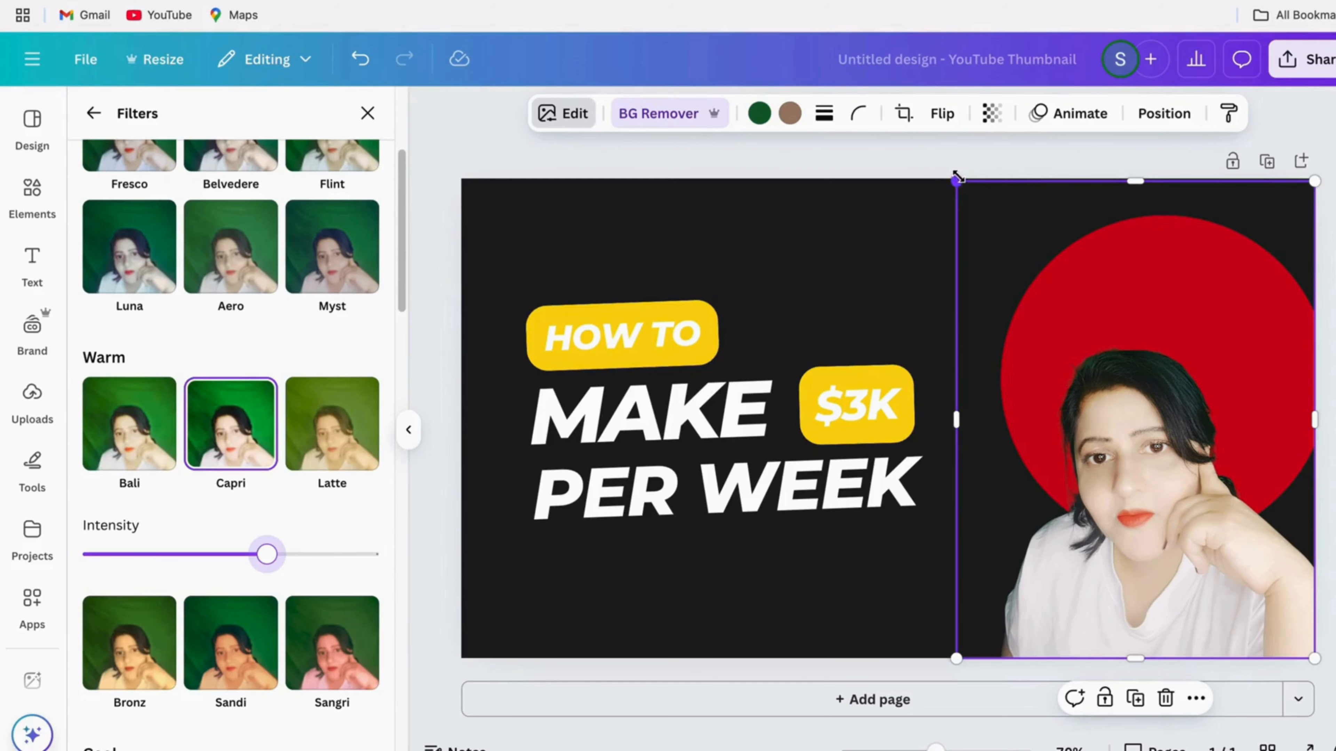
{"action": "left_click_drag", "start_coordinate": [956, 179], "coordinate": [928, 144]}
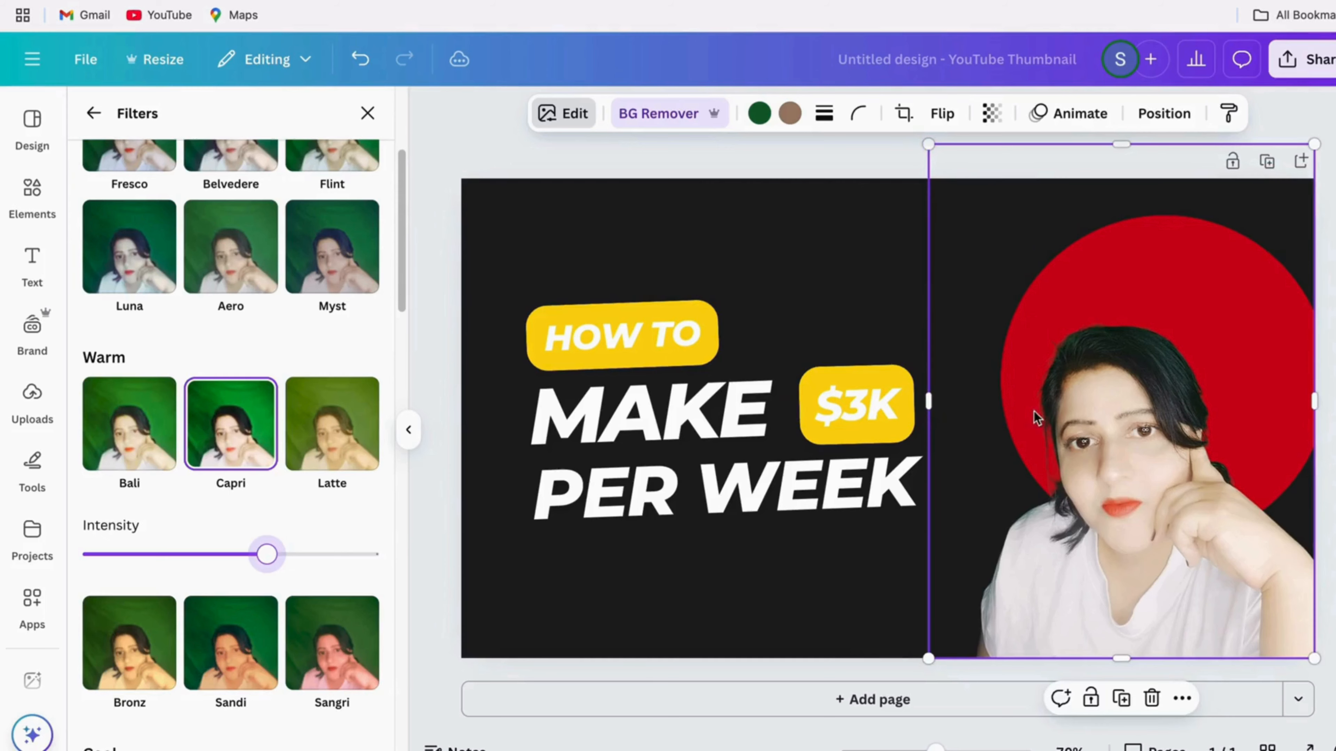
{"action": "left_click_drag", "start_coordinate": [1092, 596], "coordinate": [1089, 591]}
{"action": "left_click", "coordinate": [858, 293]}
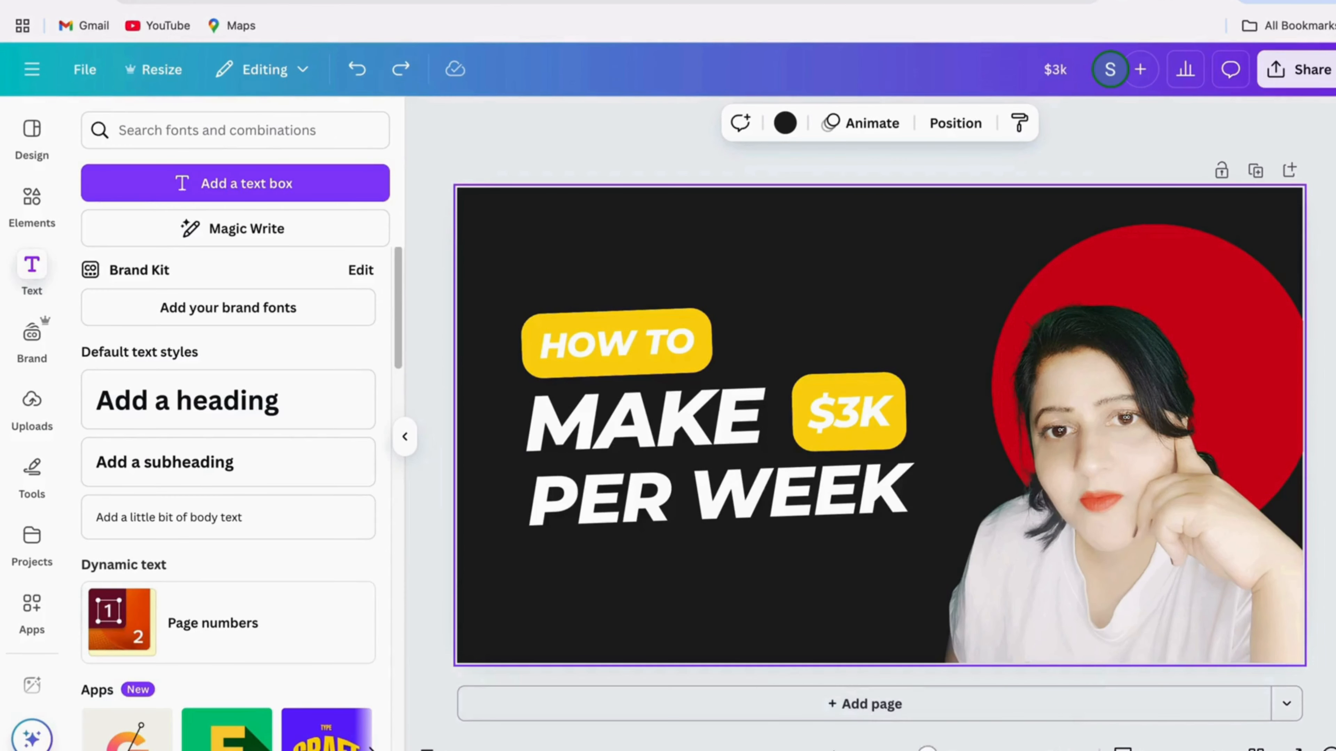
Replace "MAKE" with "GROW", shrink the text to size 60.4 and place it between "HOW TO" and "PER WEEK".
{"action": "double_click", "coordinate": [681, 442]}
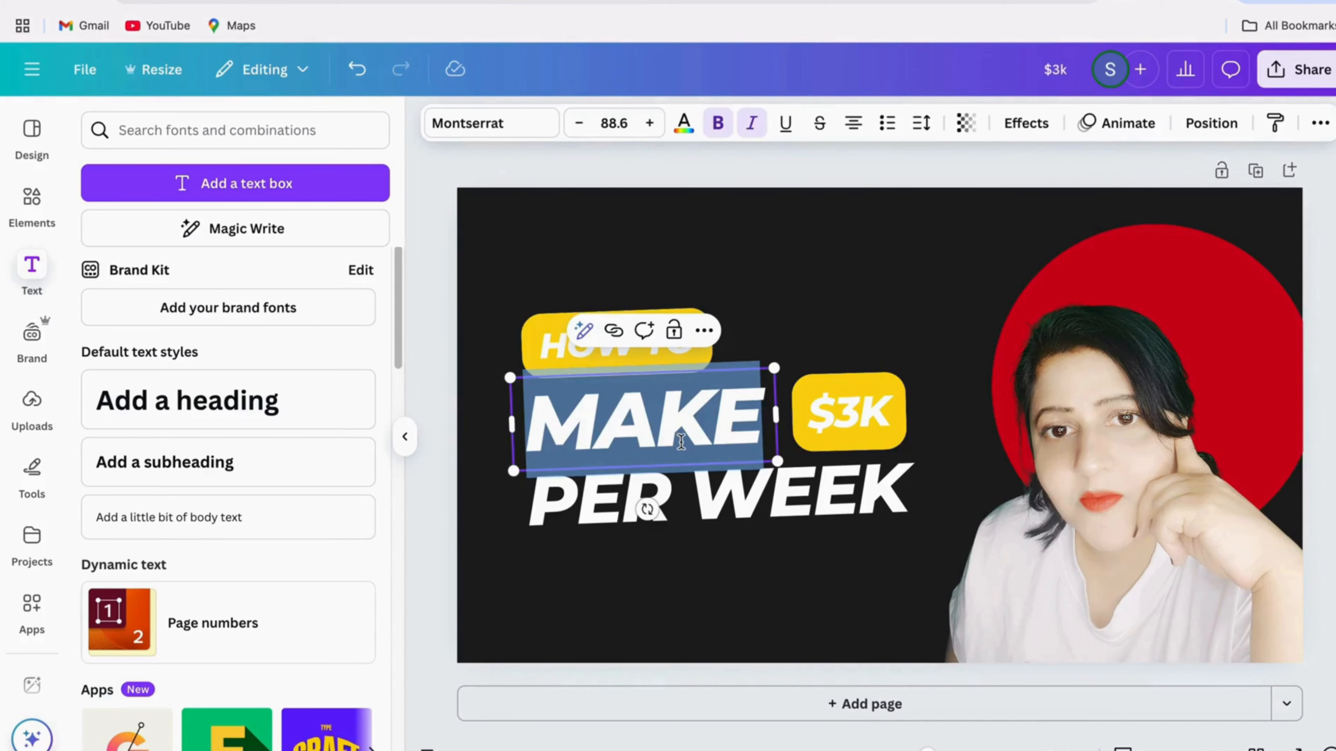
{"action": "type", "text": "GROW"}
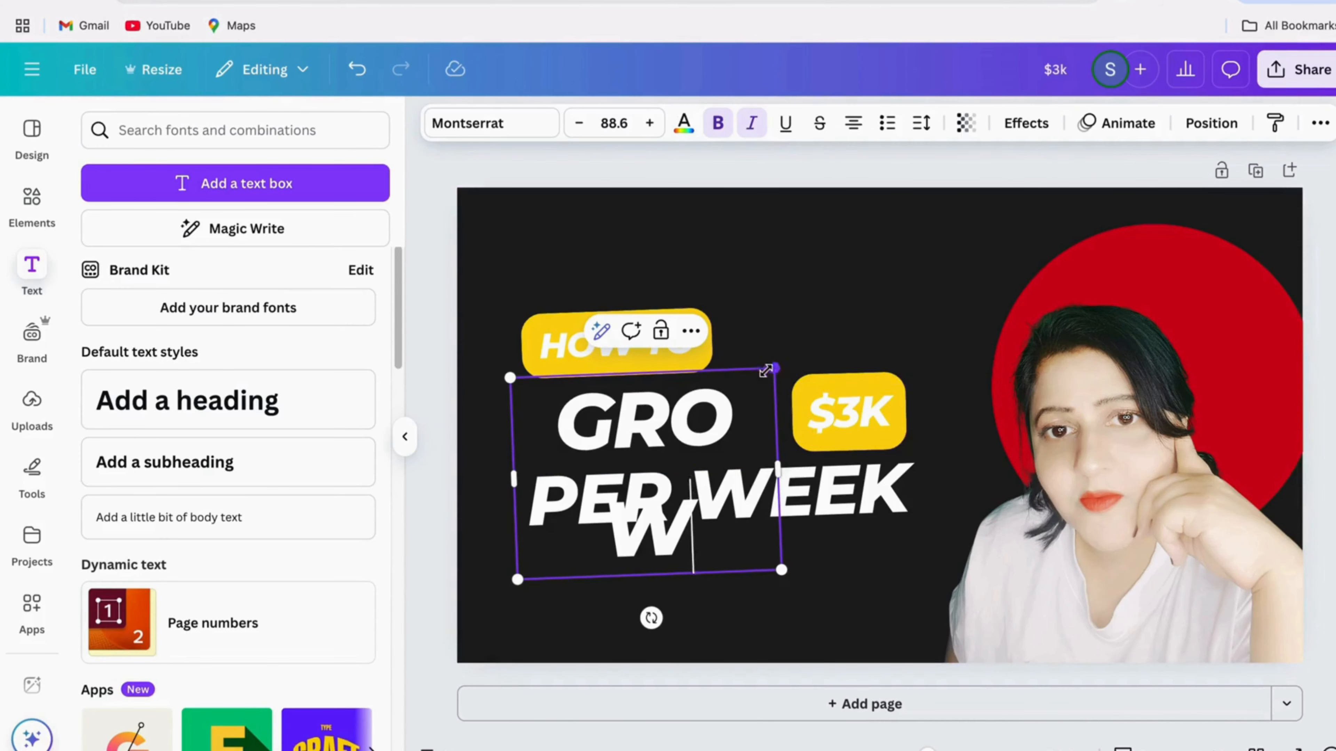
{"action": "left_click_drag", "start_coordinate": [765, 370], "coordinate": [692, 435]}
{"action": "left_click_drag", "start_coordinate": [697, 506], "coordinate": [764, 502]}
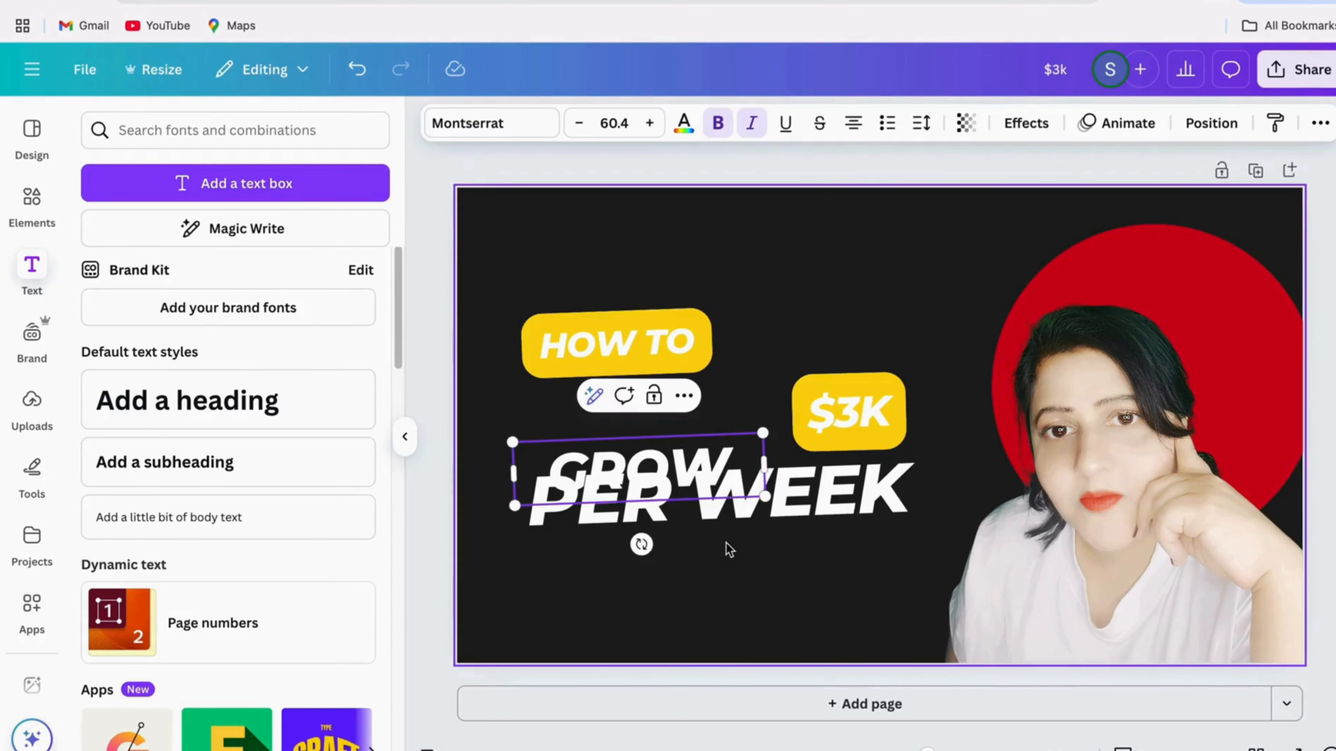
{"action": "left_click", "coordinate": [729, 550]}
{"action": "left_click", "coordinate": [700, 503]}
{"action": "left_click", "coordinate": [642, 466]}
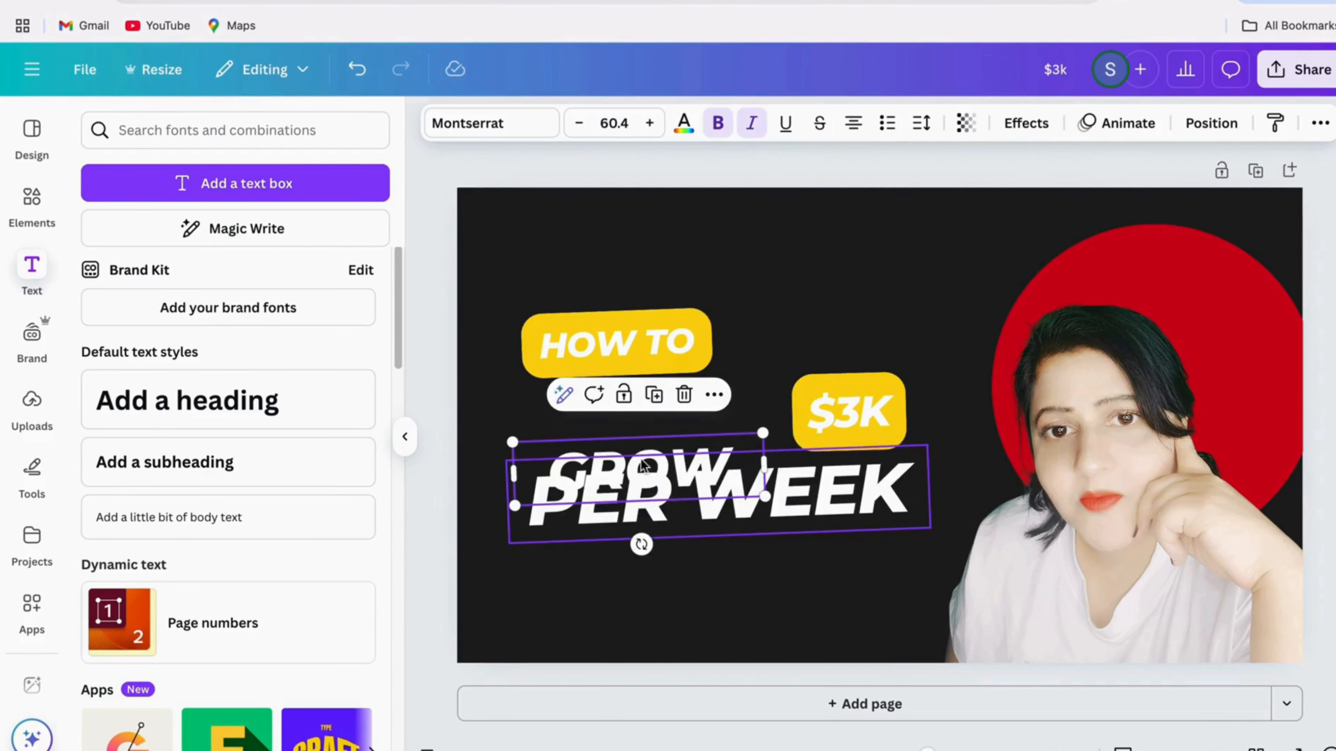
{"action": "left_click_drag", "start_coordinate": [643, 465], "coordinate": [640, 424]}
Replace "PER WEEK" with "ON YOUTUBE" and fit it on one line at size 63.2 just below "GROW".
{"action": "left_click", "coordinate": [635, 491]}
{"action": "left_click", "coordinate": [646, 479]}
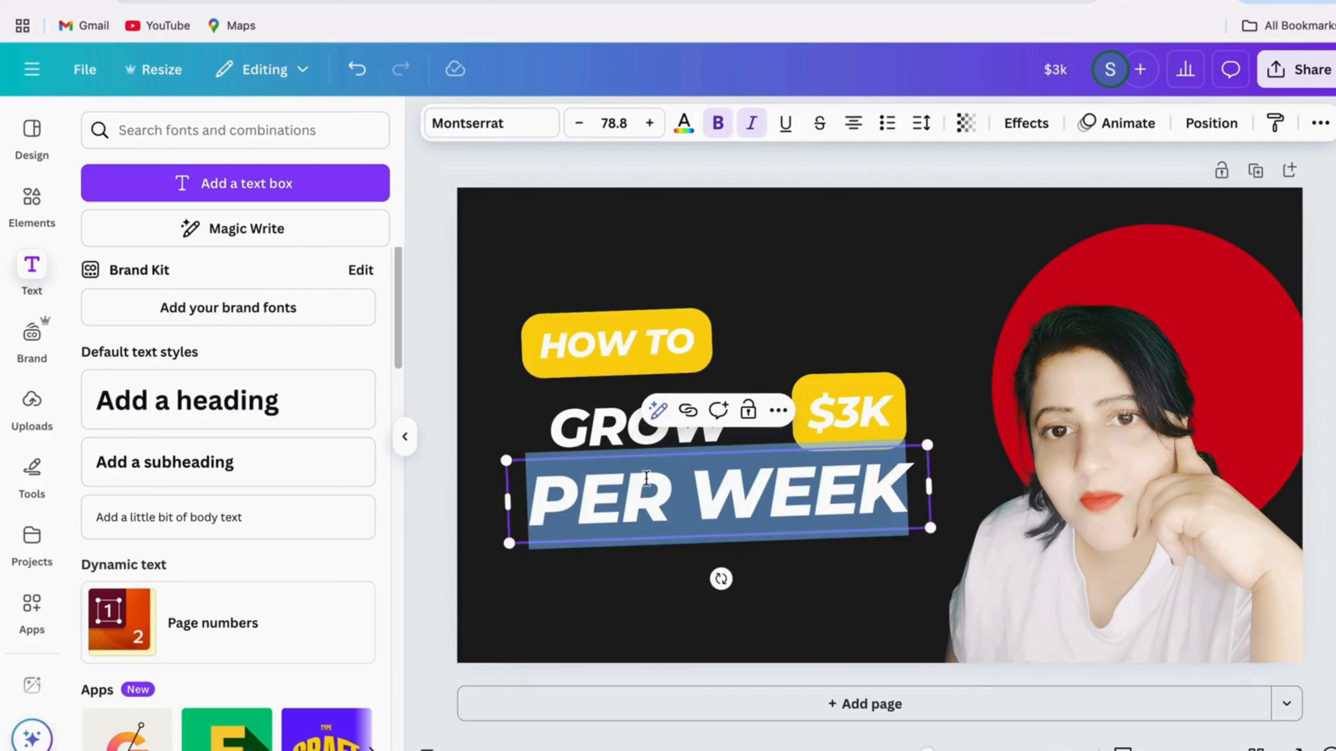
{"action": "type", "text": "ON YOUTUBE"}
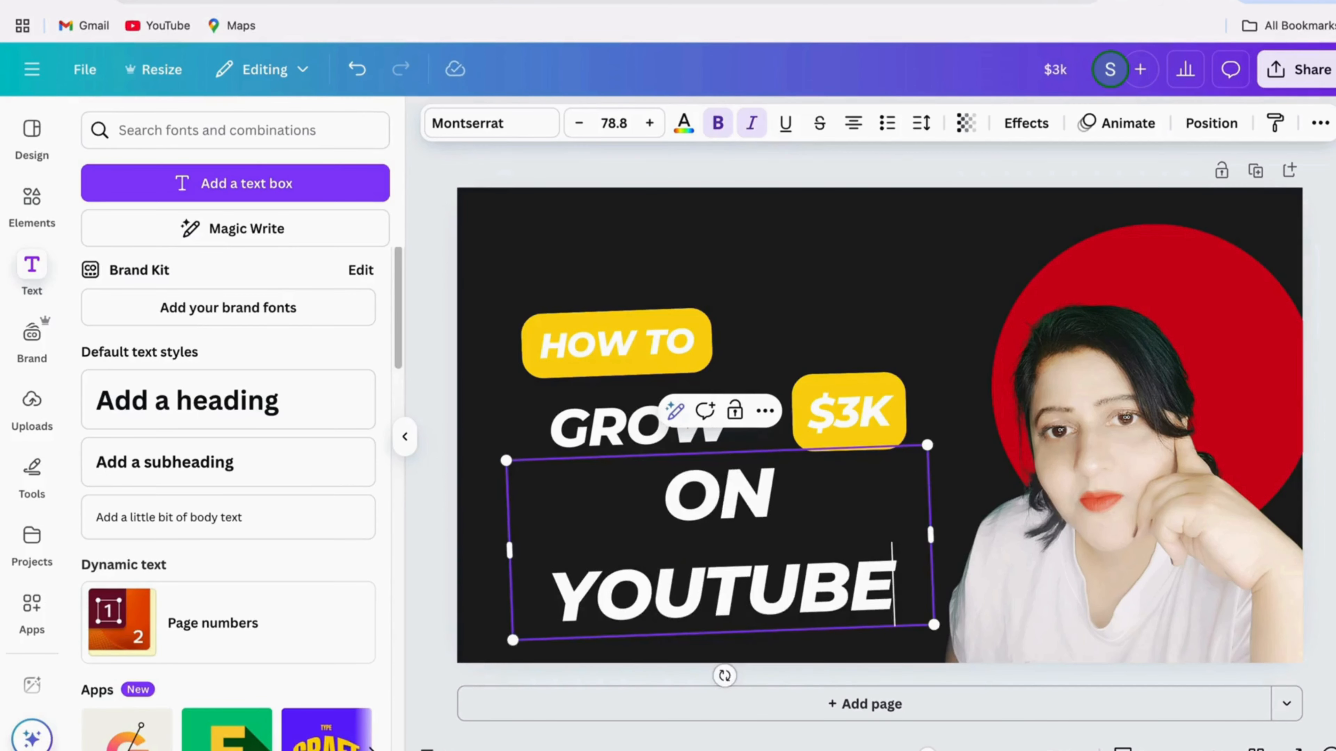
{"action": "left_click_drag", "start_coordinate": [926, 445], "coordinate": [845, 483]}
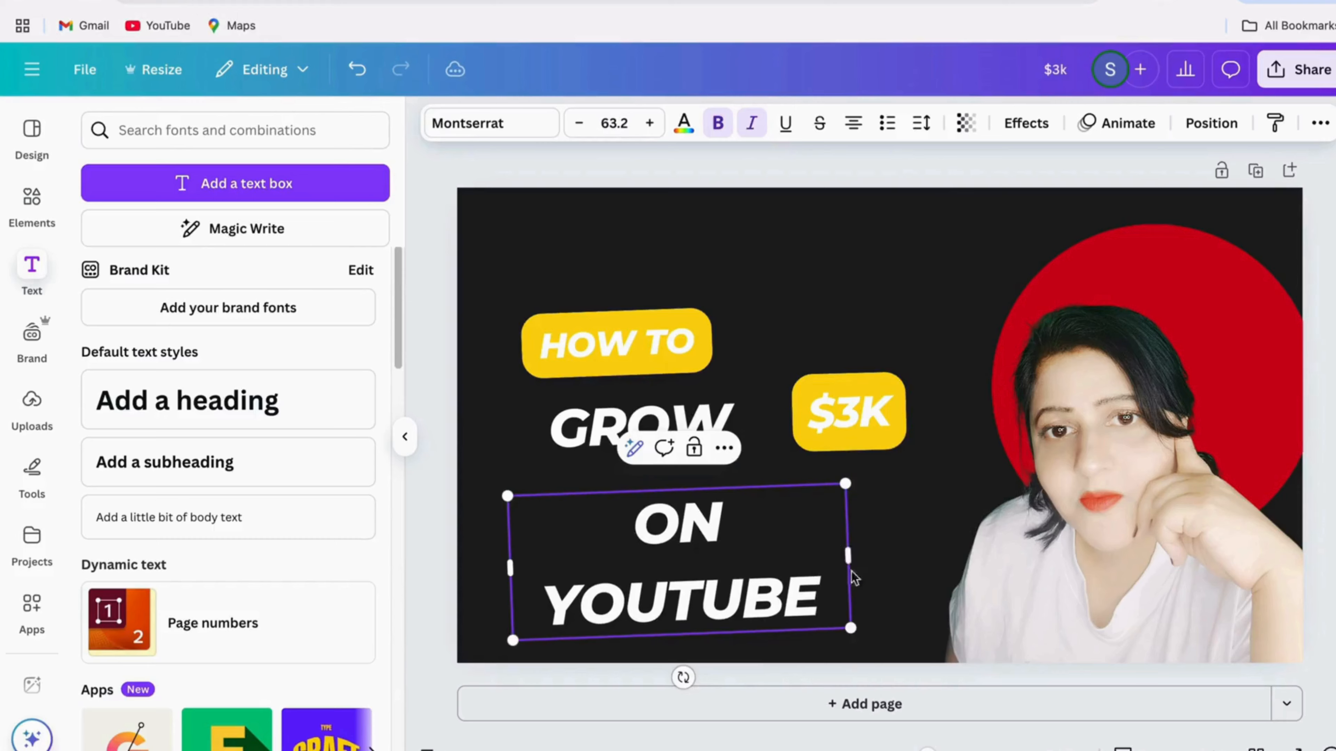
{"action": "left_click_drag", "start_coordinate": [849, 557], "coordinate": [894, 532]}
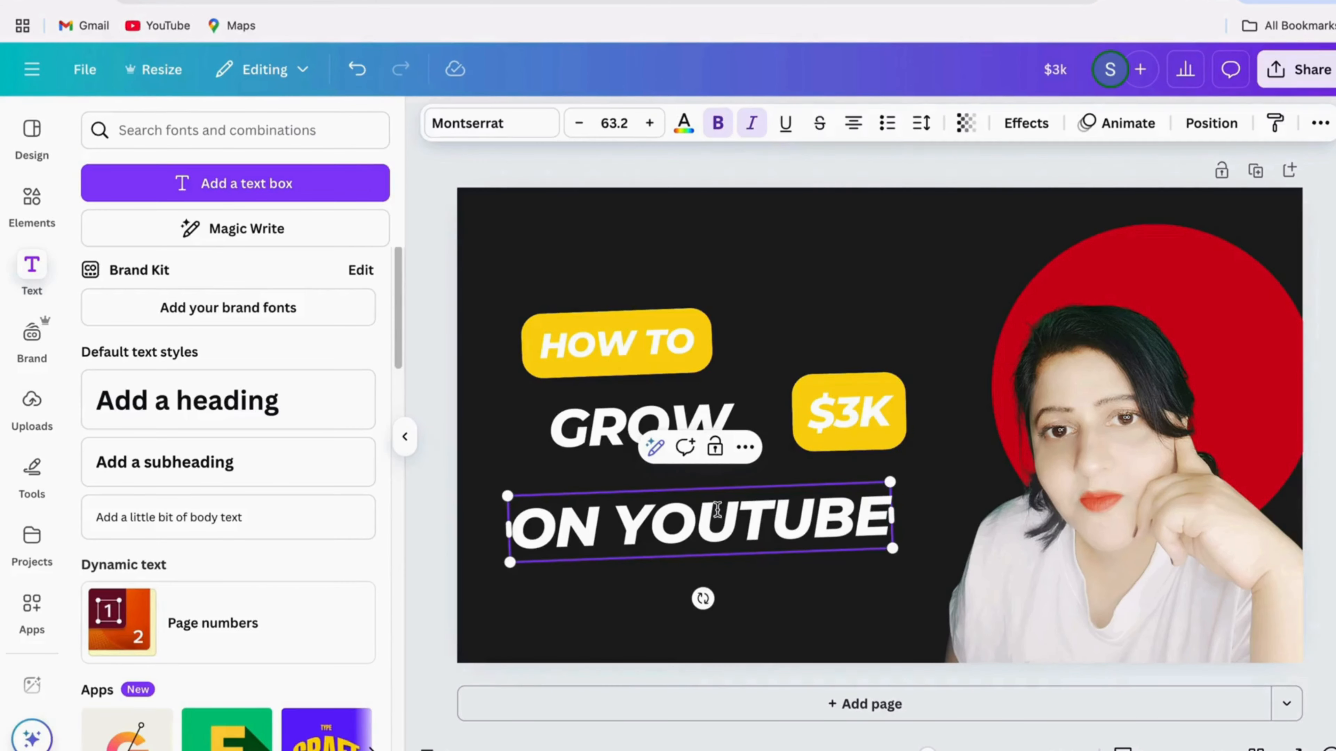
{"action": "left_click_drag", "start_coordinate": [745, 546], "coordinate": [731, 514]}
Replace the "$3K" text in the yellow badge with "ON".
{"action": "double_click", "coordinate": [871, 425]}
{"action": "type", "text": "ON"}
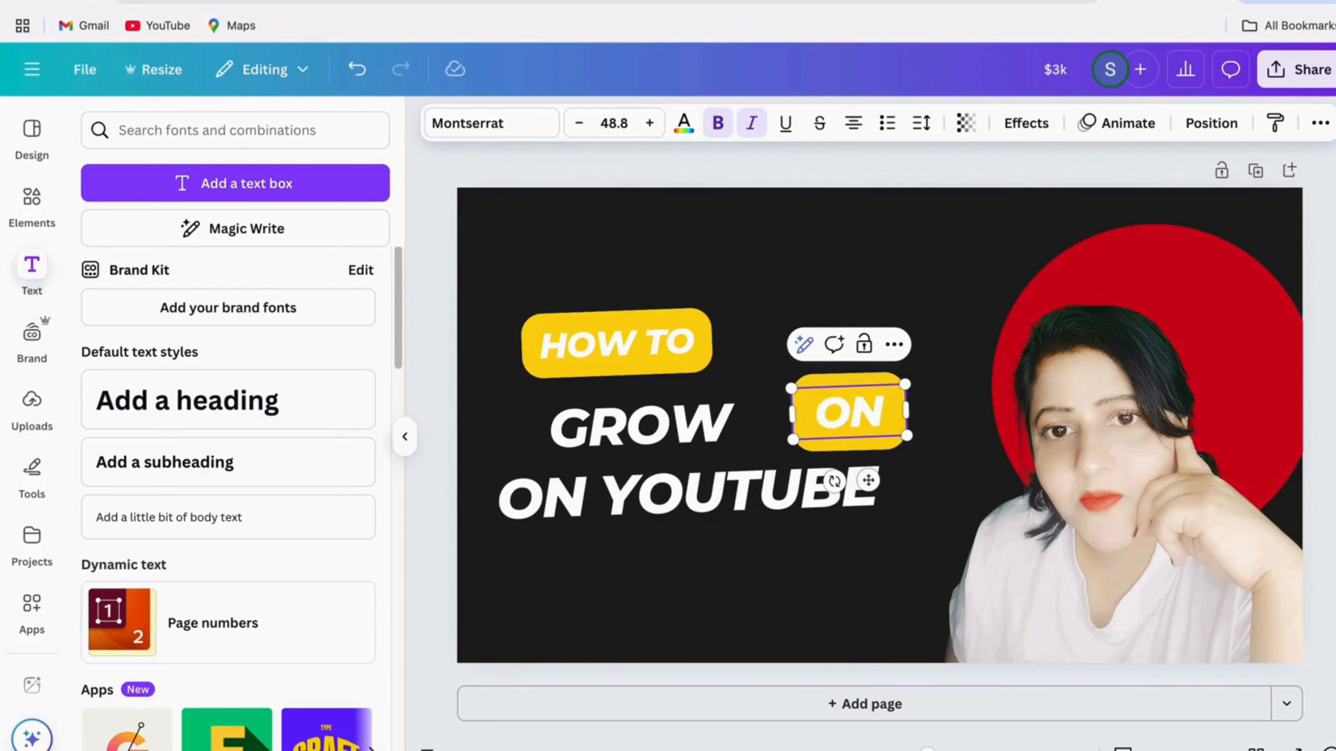
{"action": "left_click", "coordinate": [773, 592]}
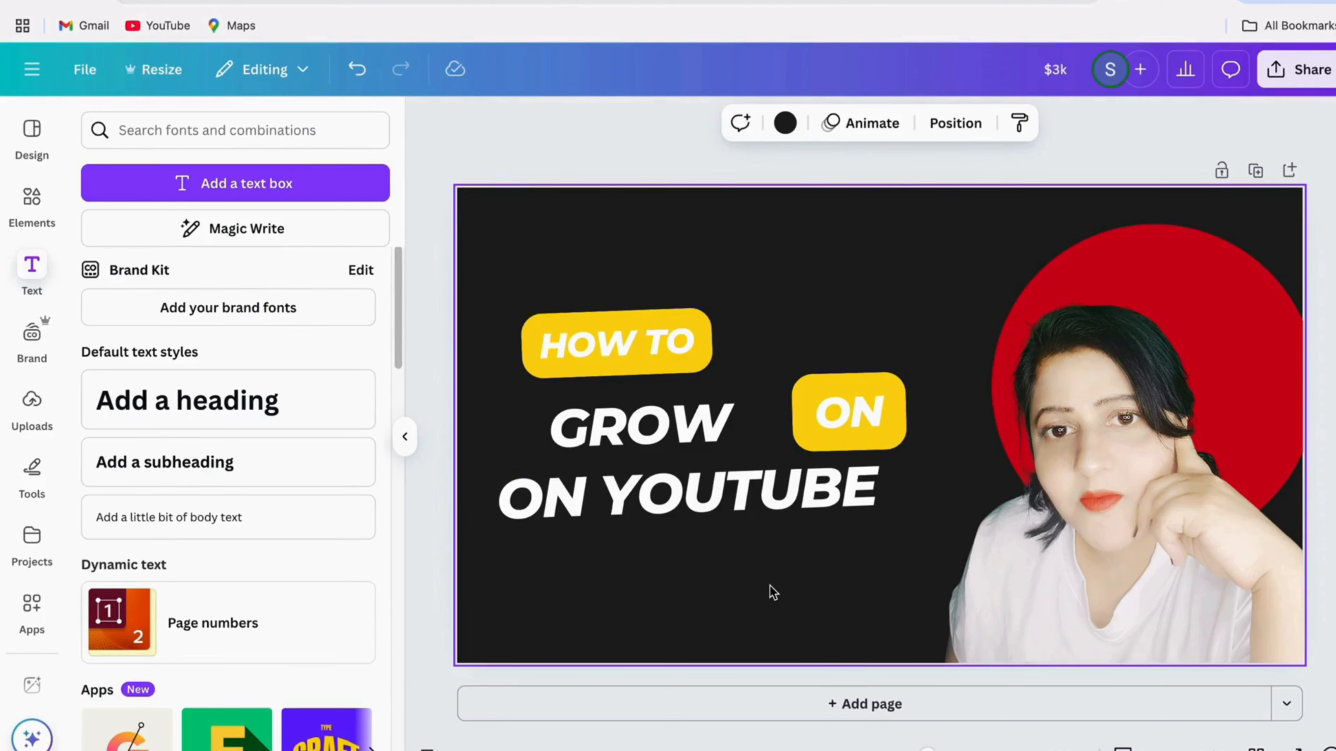
{"action": "left_click", "coordinate": [704, 418]}
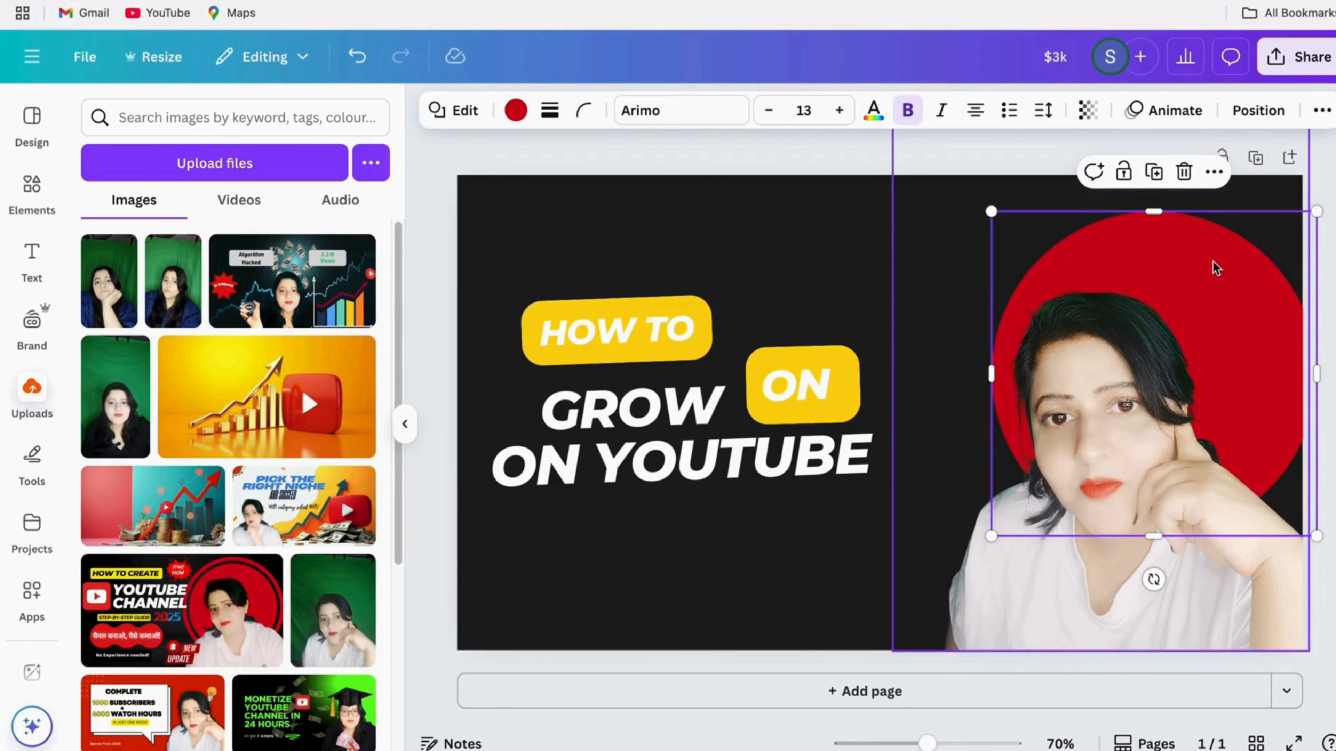
Select the red circle behind the portrait and shift it slightly left so the whole circle fits within the thumbnail.
{"action": "left_click", "coordinate": [1212, 296]}
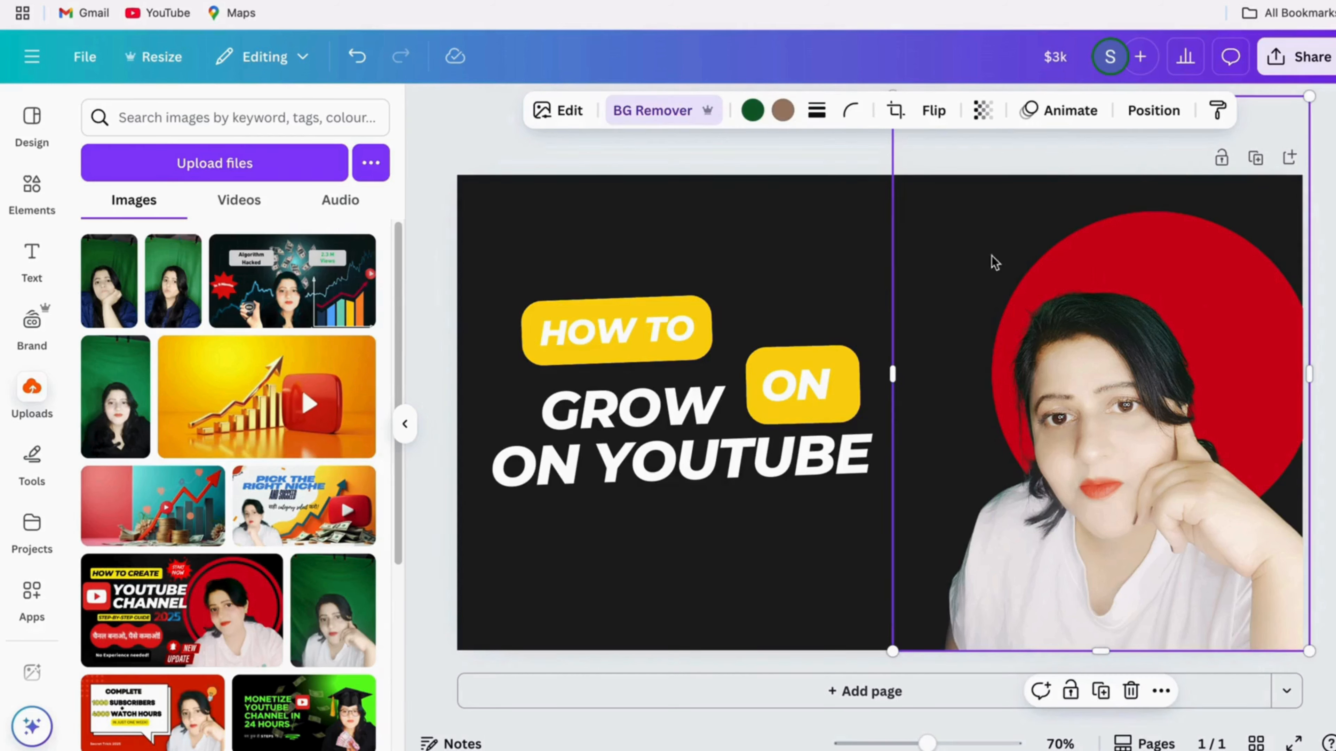
{"action": "left_click", "coordinate": [1169, 116]}
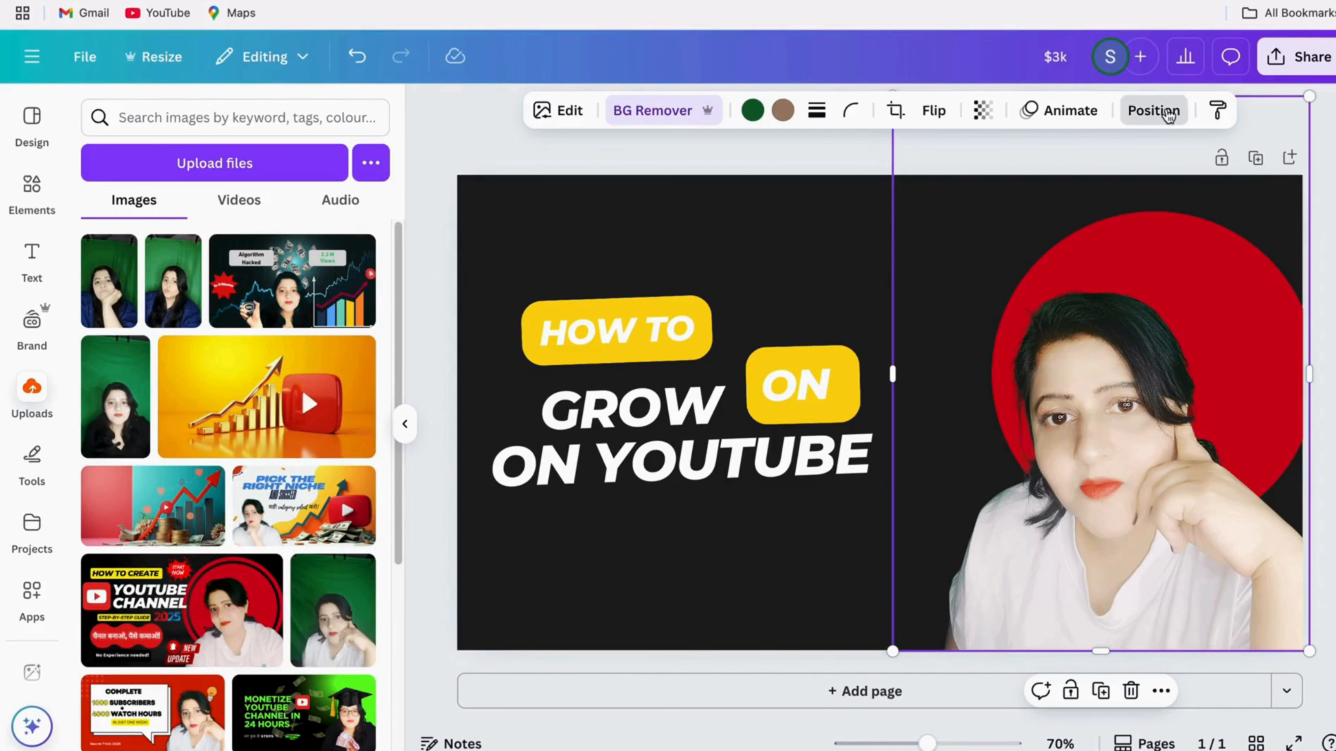
{"action": "left_click", "coordinate": [257, 691]}
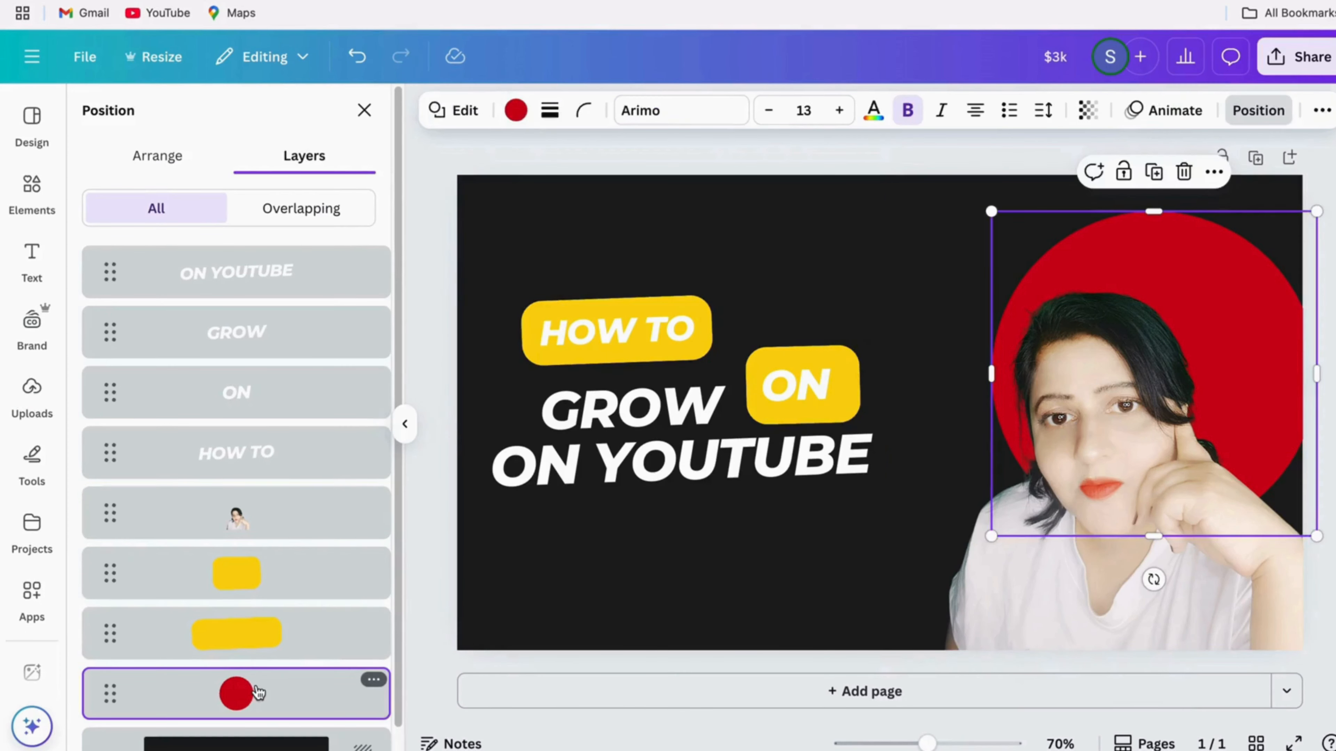
{"action": "left_click_drag", "start_coordinate": [1238, 272], "coordinate": [1194, 279]}
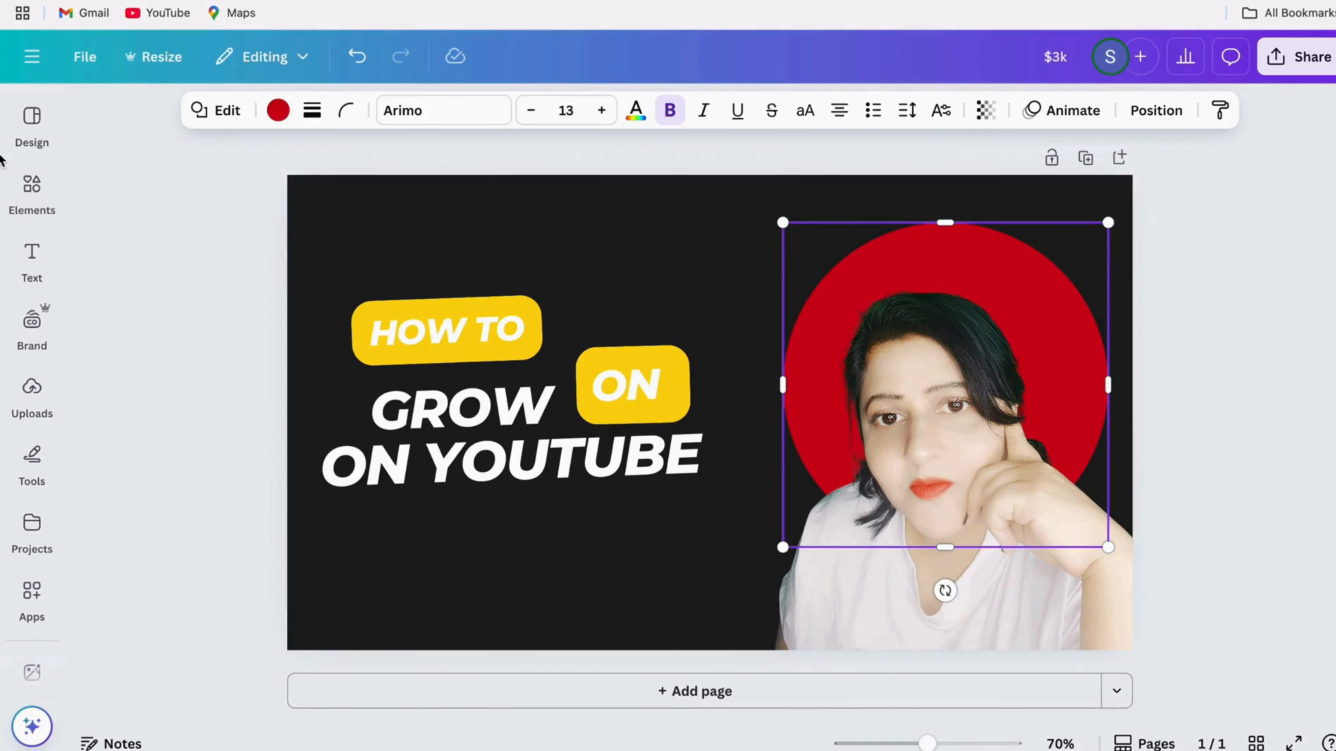
Search the elements for "growth chart" graphics and add the orange bar chart with the green zigzag arrow.
{"action": "left_click", "coordinate": [31, 189]}
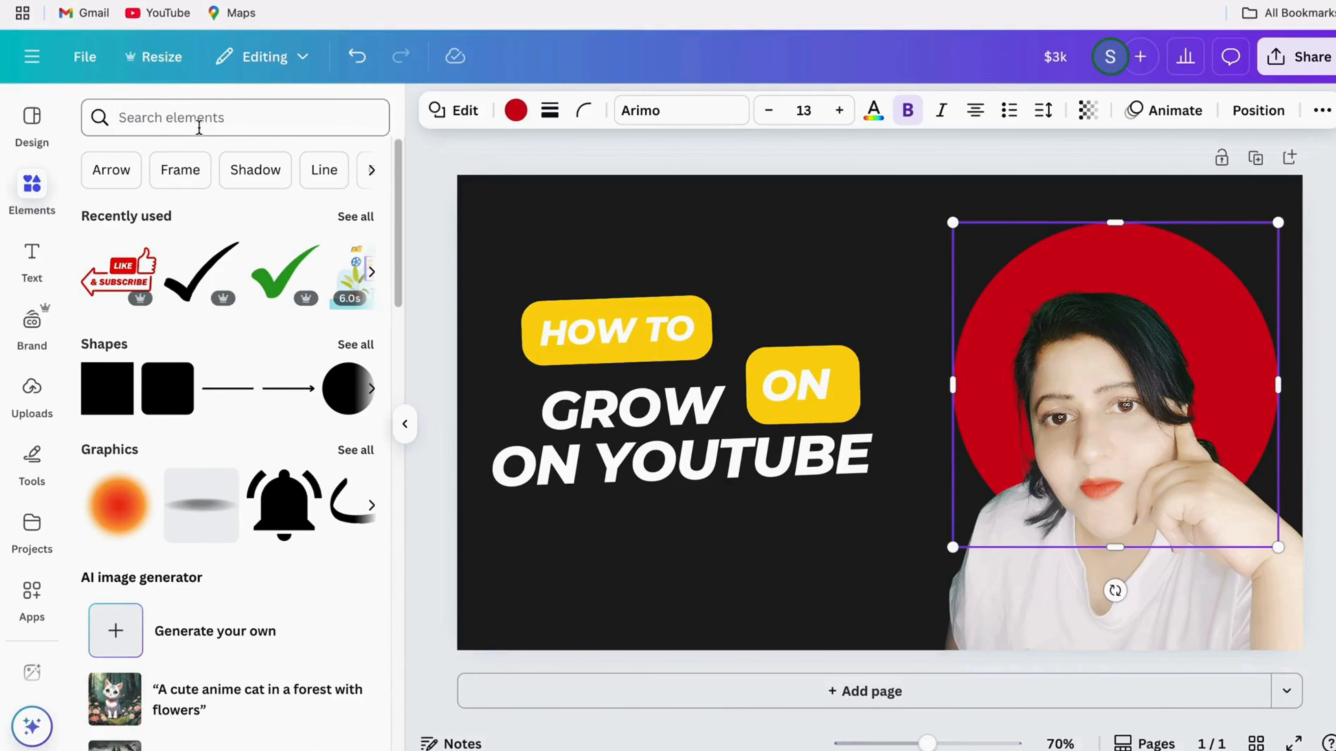
{"action": "left_click", "coordinate": [230, 111]}
{"action": "type", "text": "gro"}
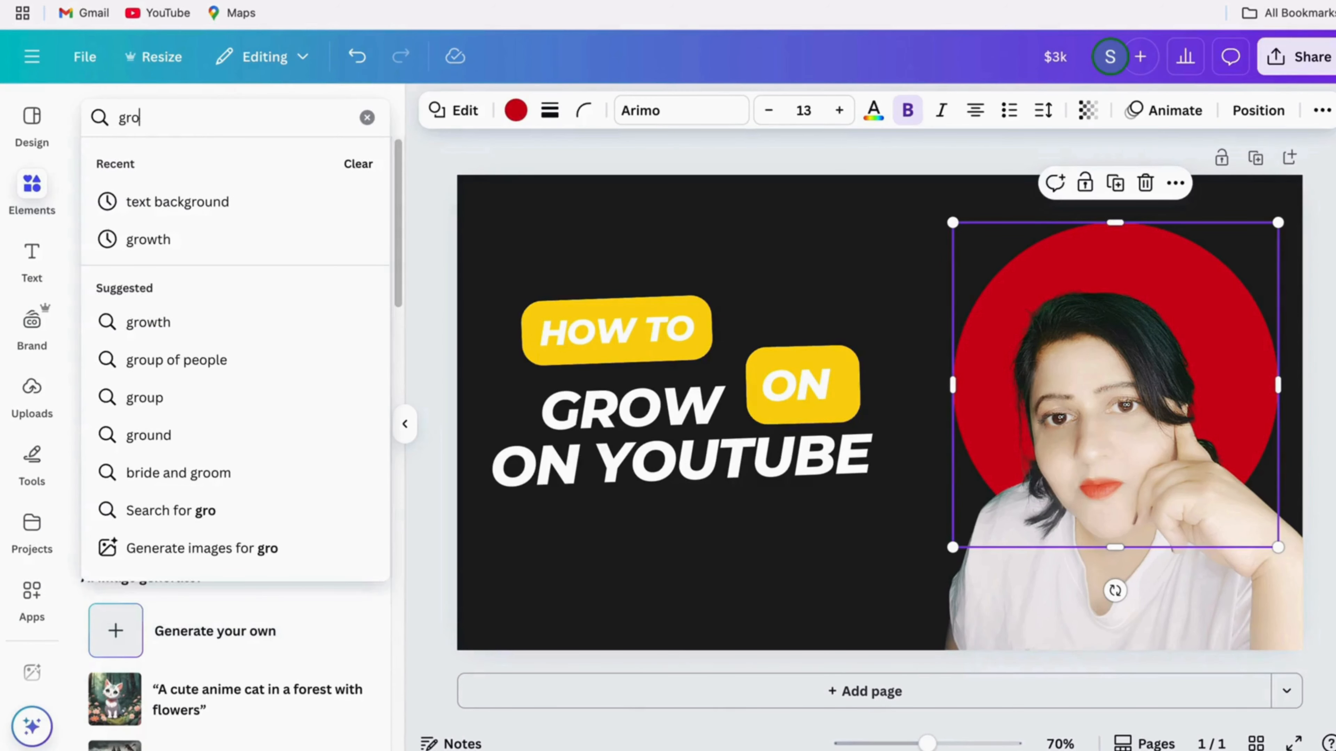
{"action": "key", "text": "BackSpace"}
{"action": "key", "text": "BackSpace"}
{"action": "key", "text": "BackSpace"}
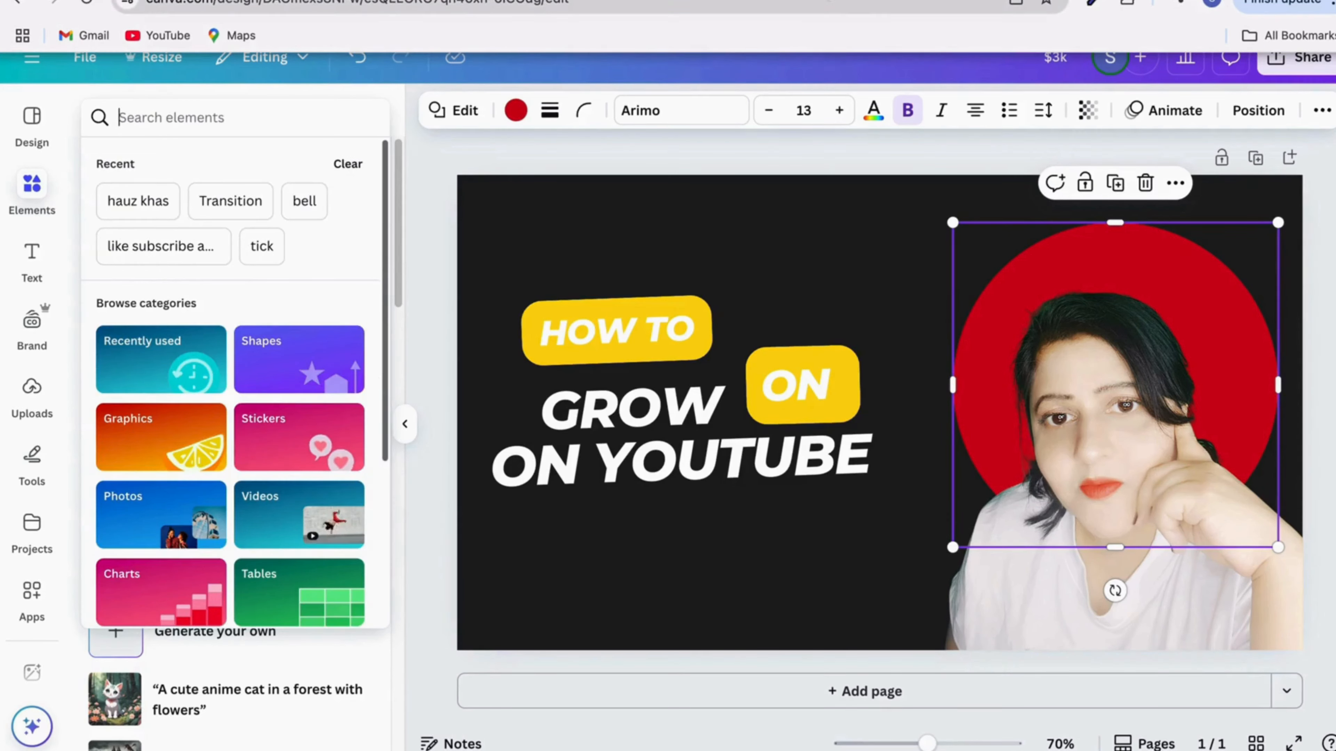
{"action": "type", "text": "growth"}
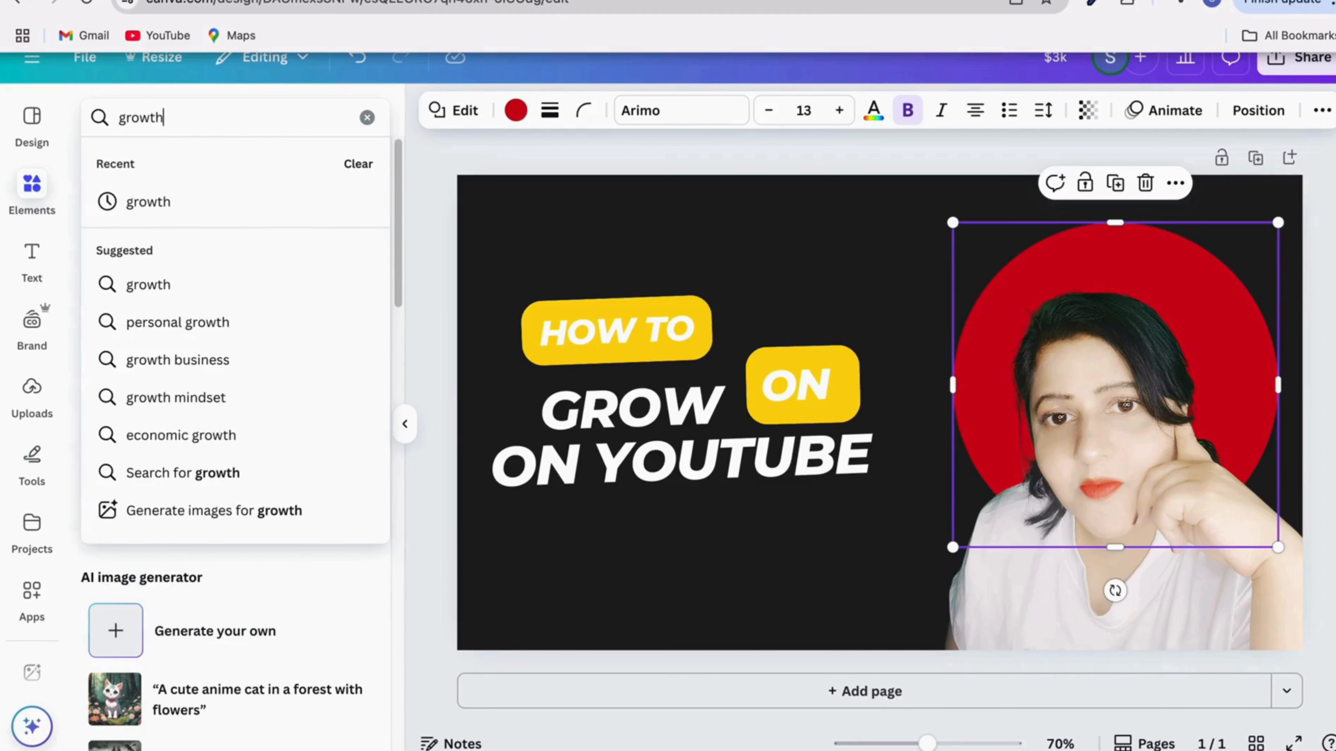
{"action": "type", "text": " chart"}
{"action": "key", "text": "Return"}
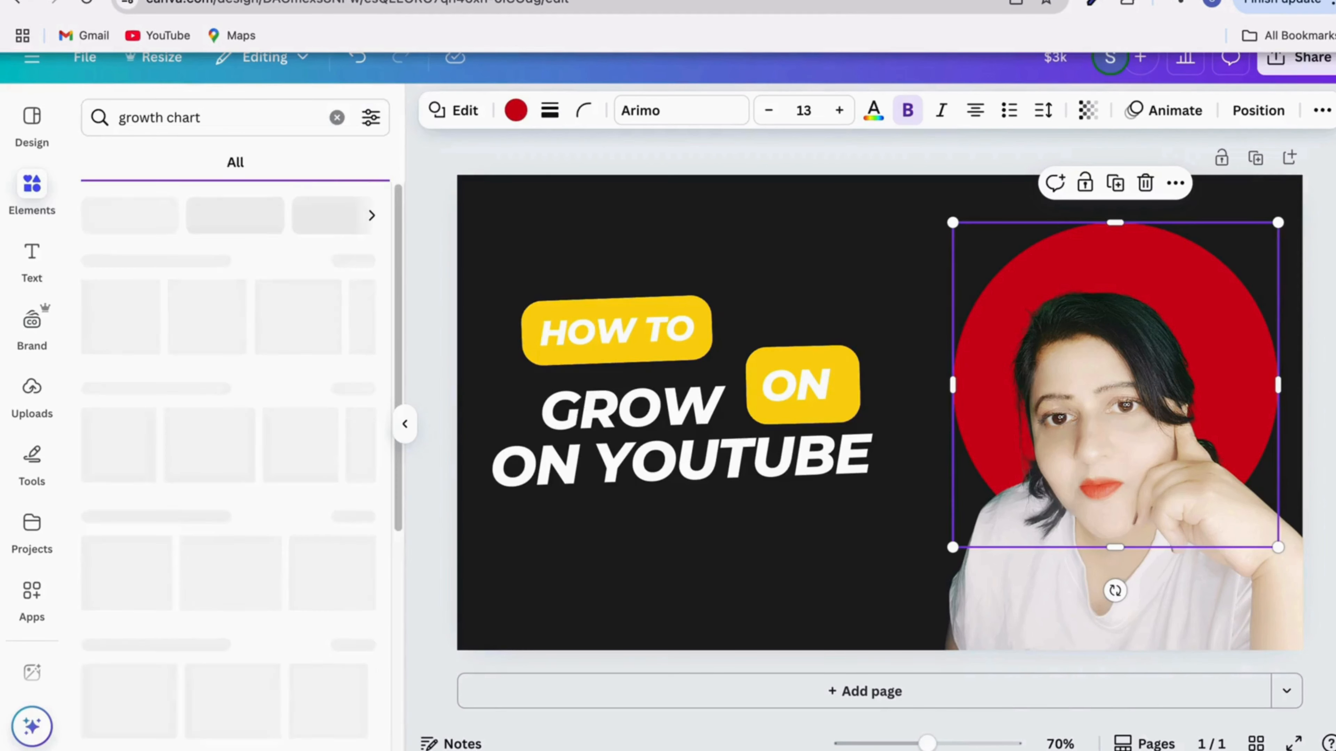
{"action": "left_click", "coordinate": [152, 167]}
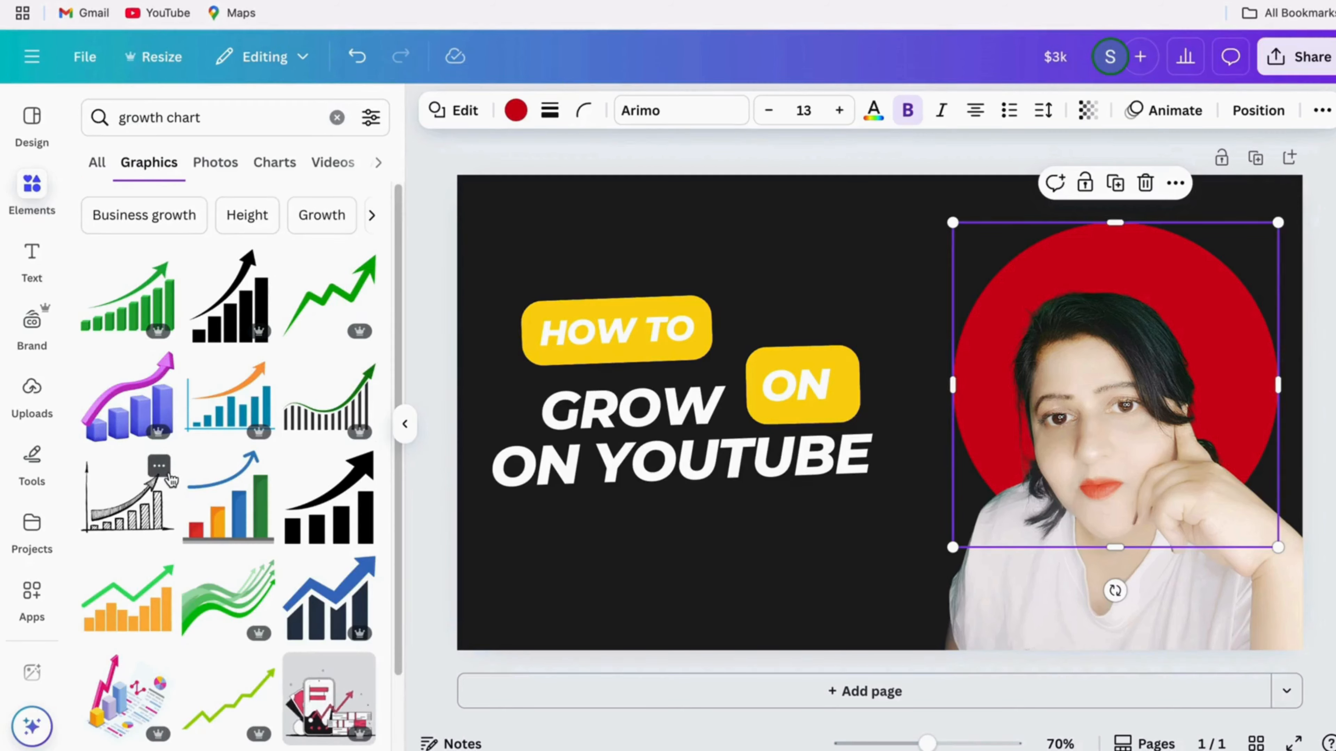
{"action": "left_click", "coordinate": [129, 610]}
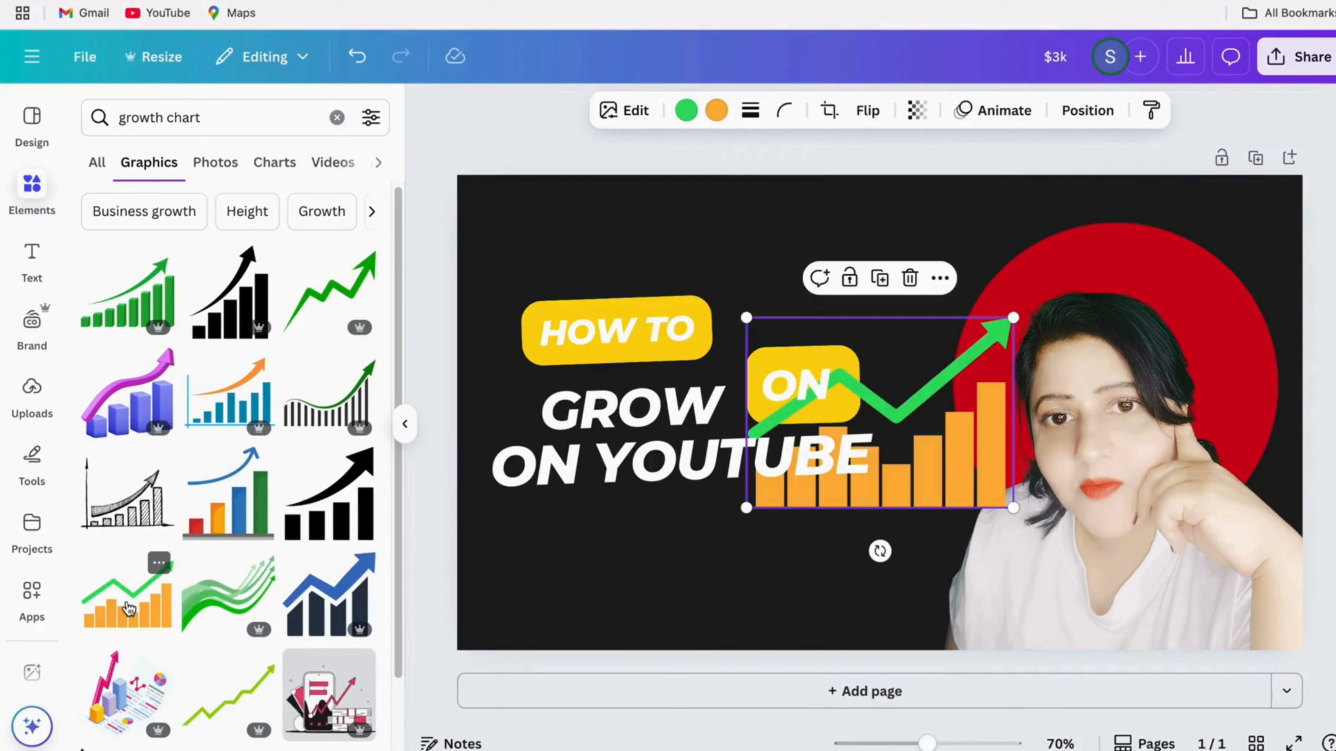
Enlarge the growth chart and align it to the thumbnail's bottom edge, spanning from the left side to the portrait.
{"action": "left_click_drag", "start_coordinate": [957, 495], "coordinate": [748, 572]}
{"action": "left_click_drag", "start_coordinate": [812, 397], "coordinate": [911, 314]}
{"action": "left_click_drag", "start_coordinate": [844, 501], "coordinate": [743, 621]}
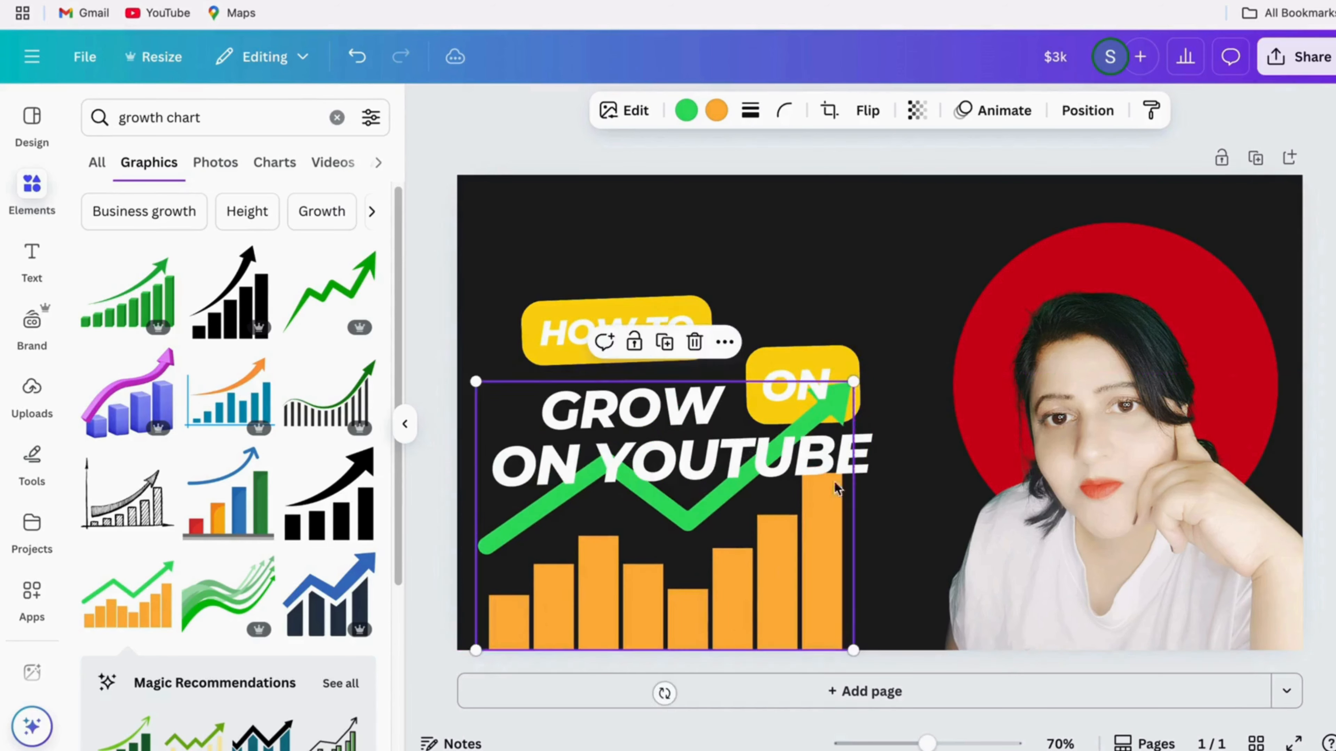
{"action": "left_click_drag", "start_coordinate": [853, 378], "coordinate": [941, 318]}
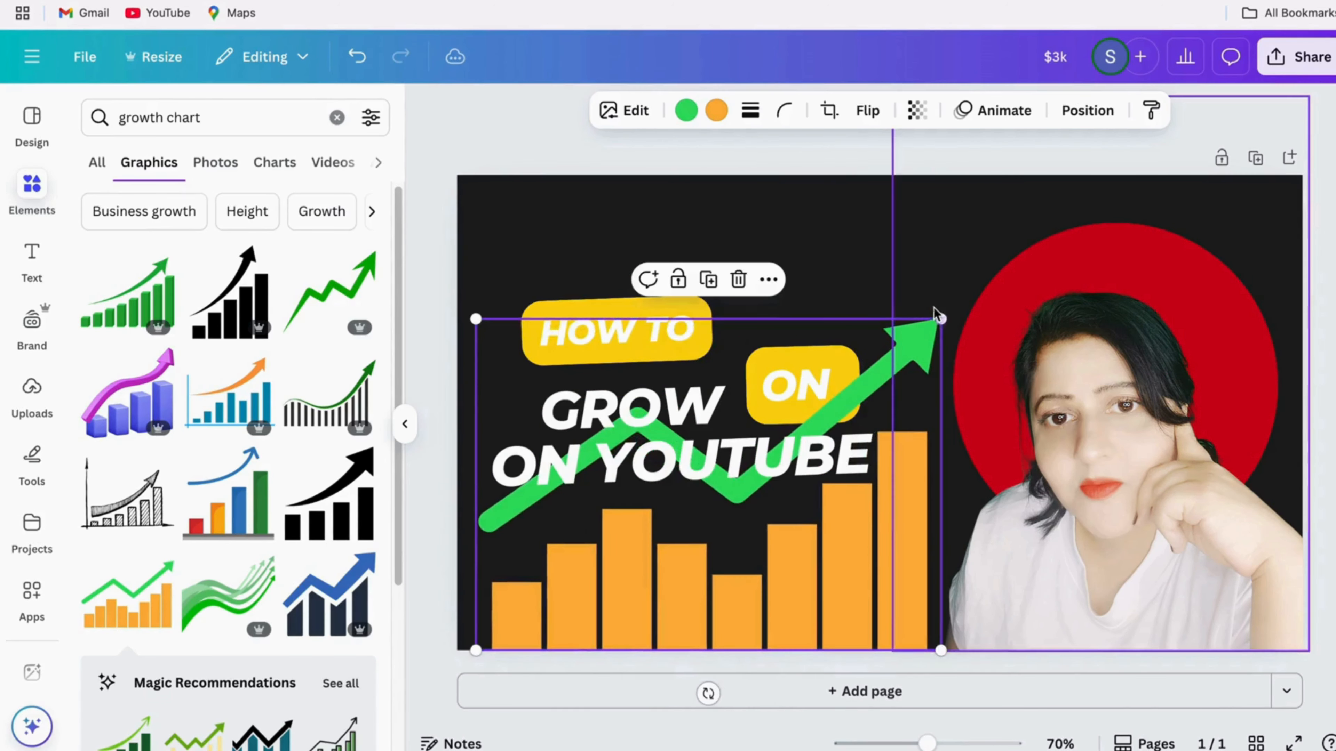
Move the growth chart's layer to just above the black background and set its transparency to 52.
{"action": "left_click", "coordinate": [1087, 110]}
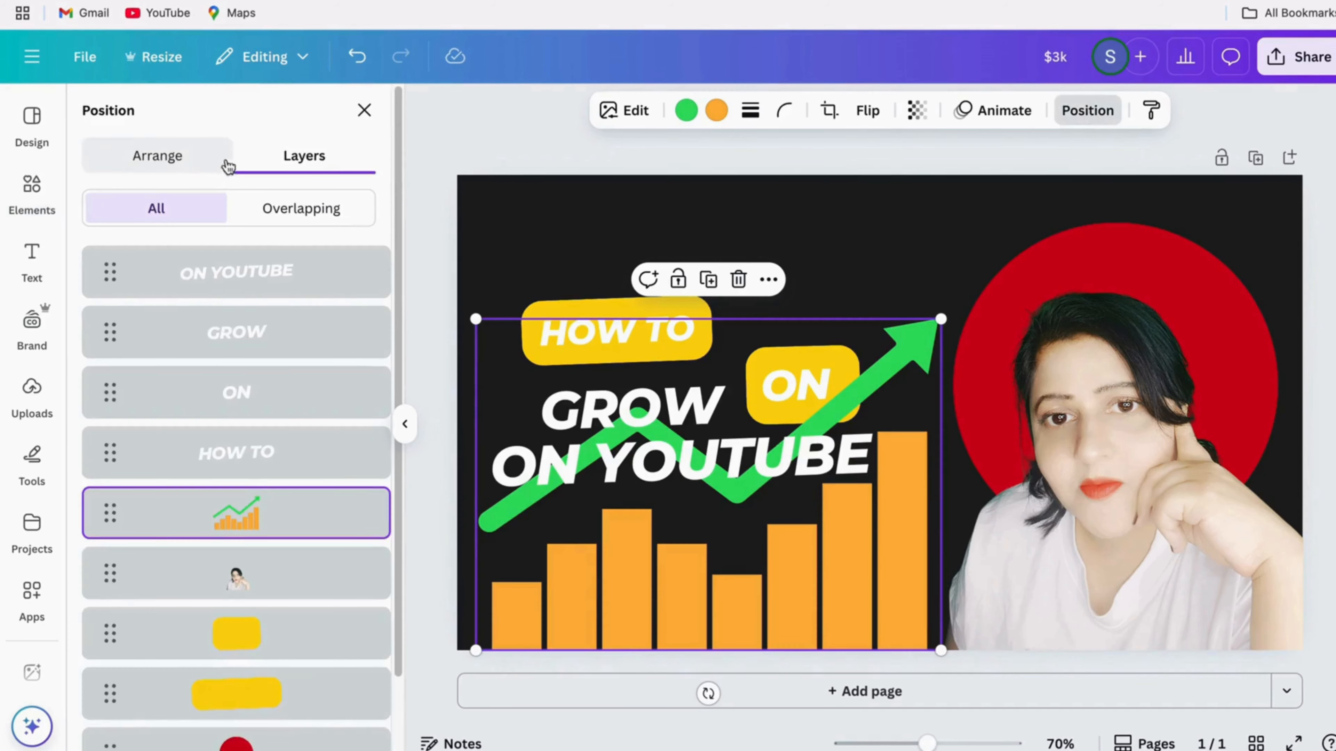
{"action": "left_click_drag", "start_coordinate": [289, 501], "coordinate": [284, 680]}
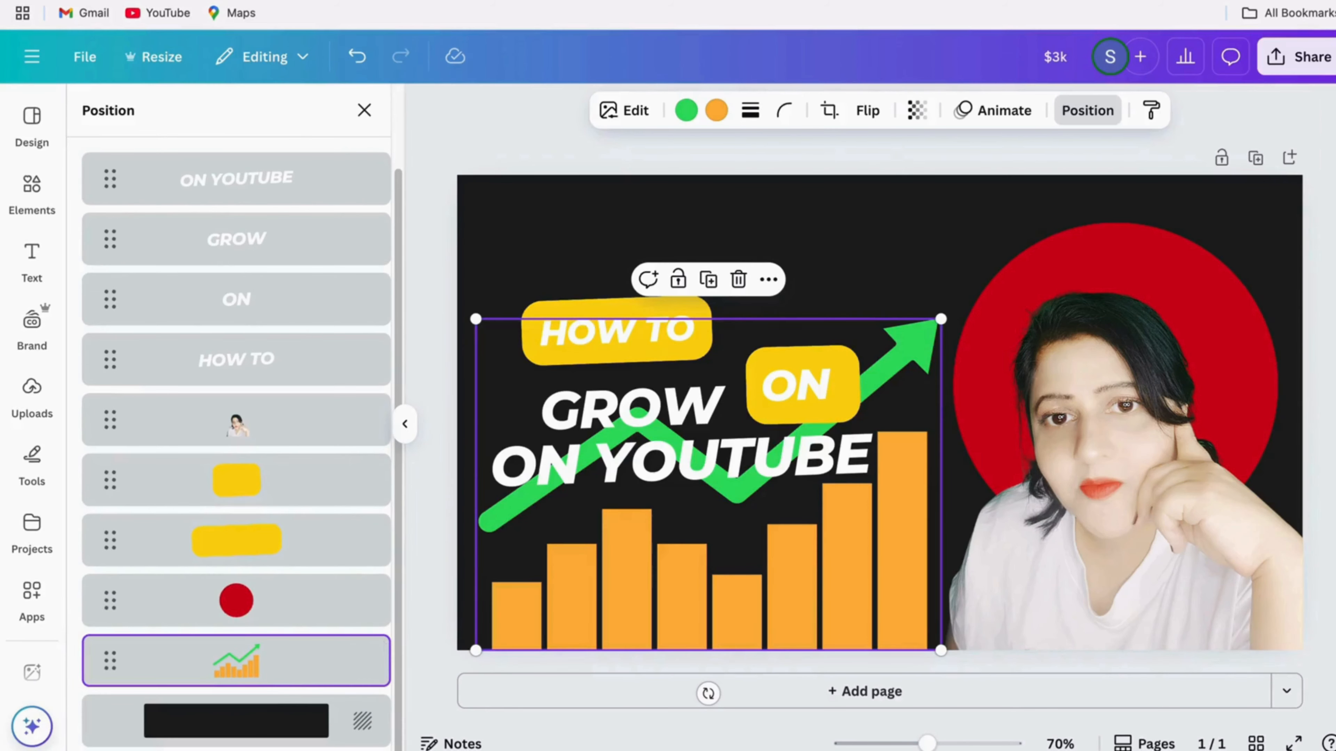
{"action": "left_click", "coordinate": [919, 113]}
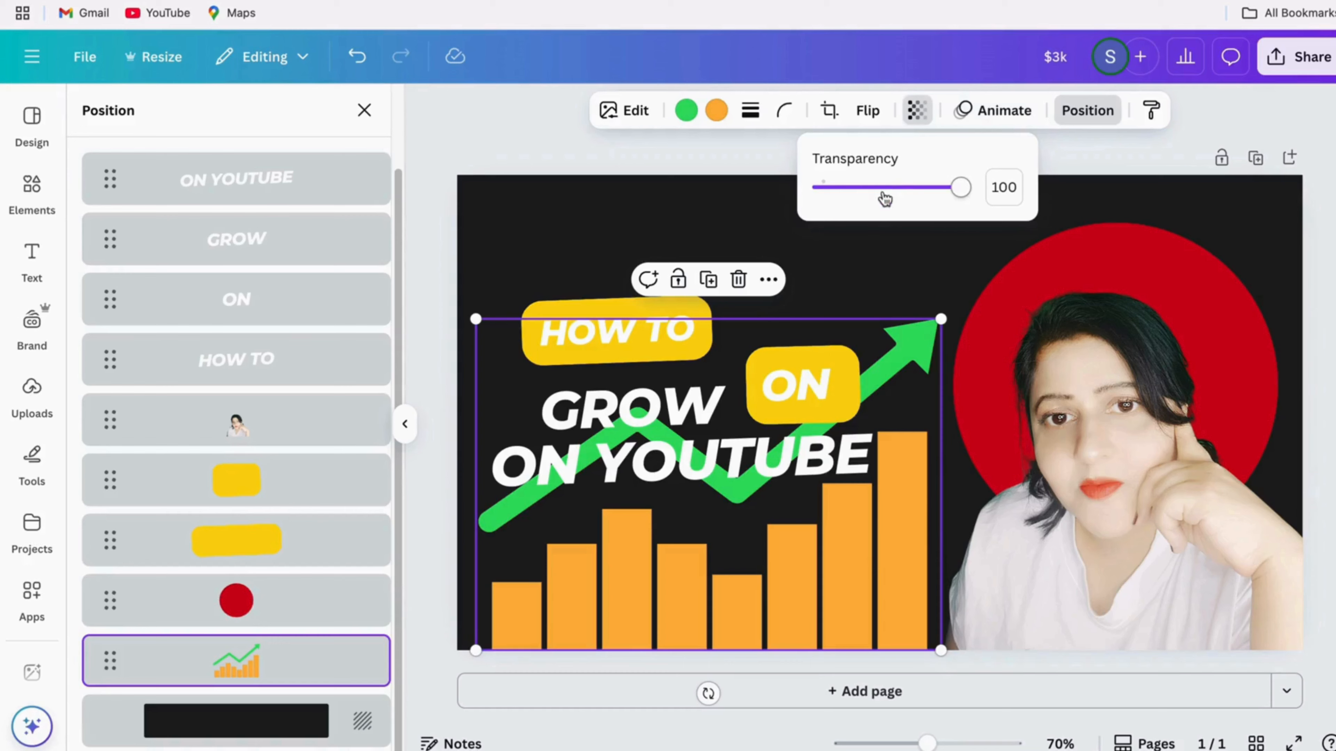
{"action": "left_click_drag", "start_coordinate": [885, 198], "coordinate": [894, 189]}
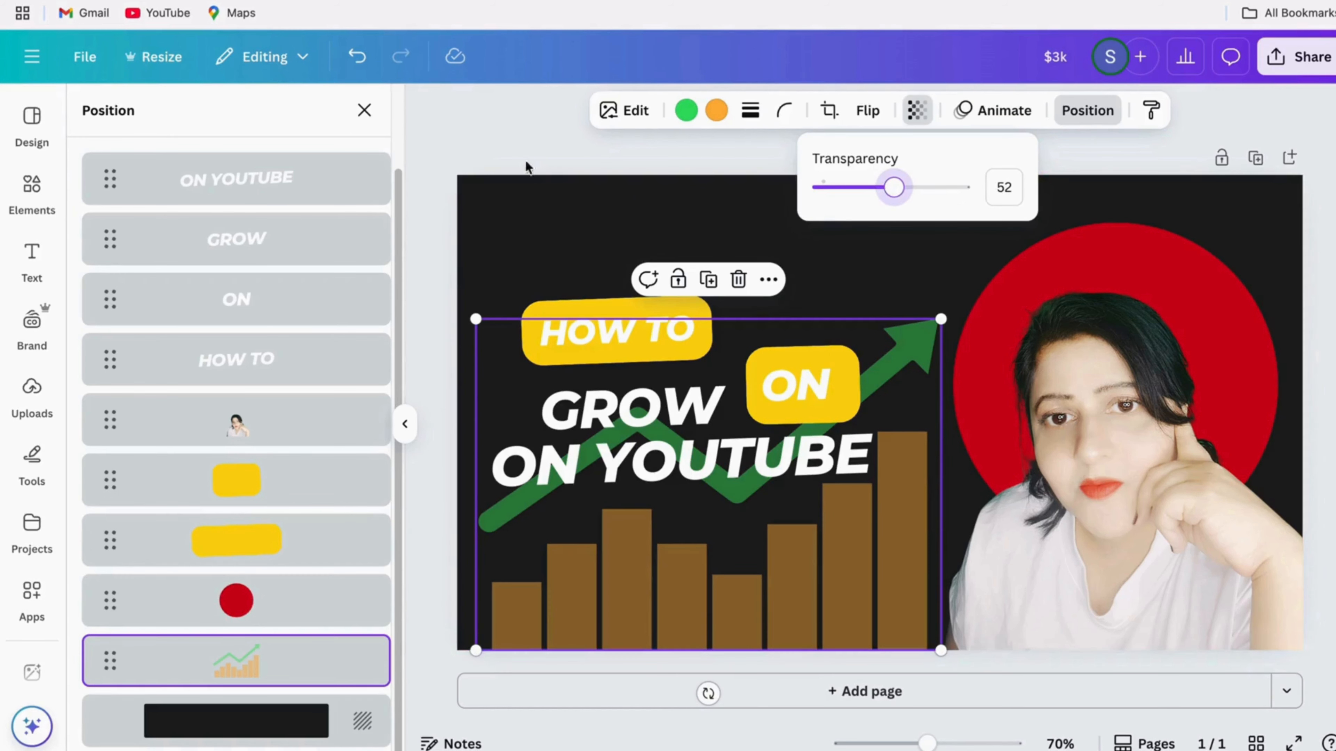
{"action": "left_click", "coordinate": [530, 150]}
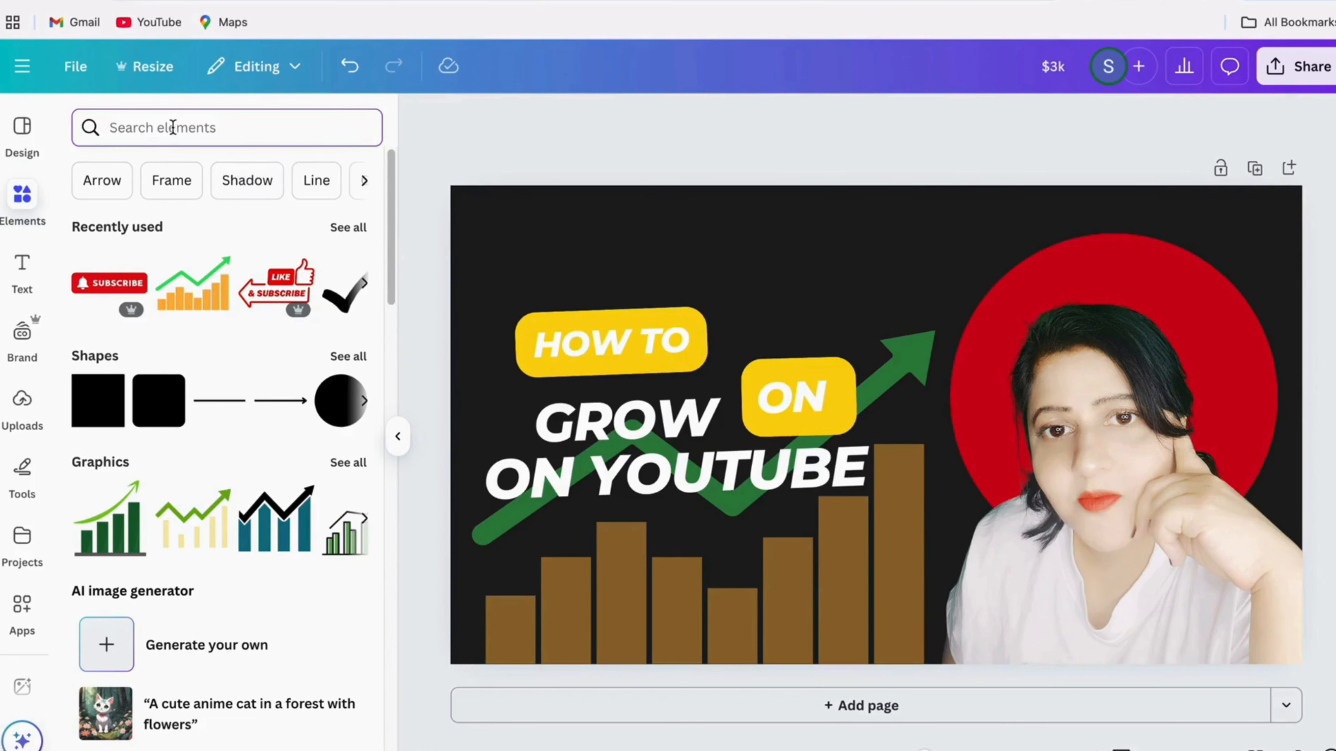
Search the elements for "start now" graphics and add the red starburst with white "START NOW" lettering.
{"action": "type", "text": "start now"}
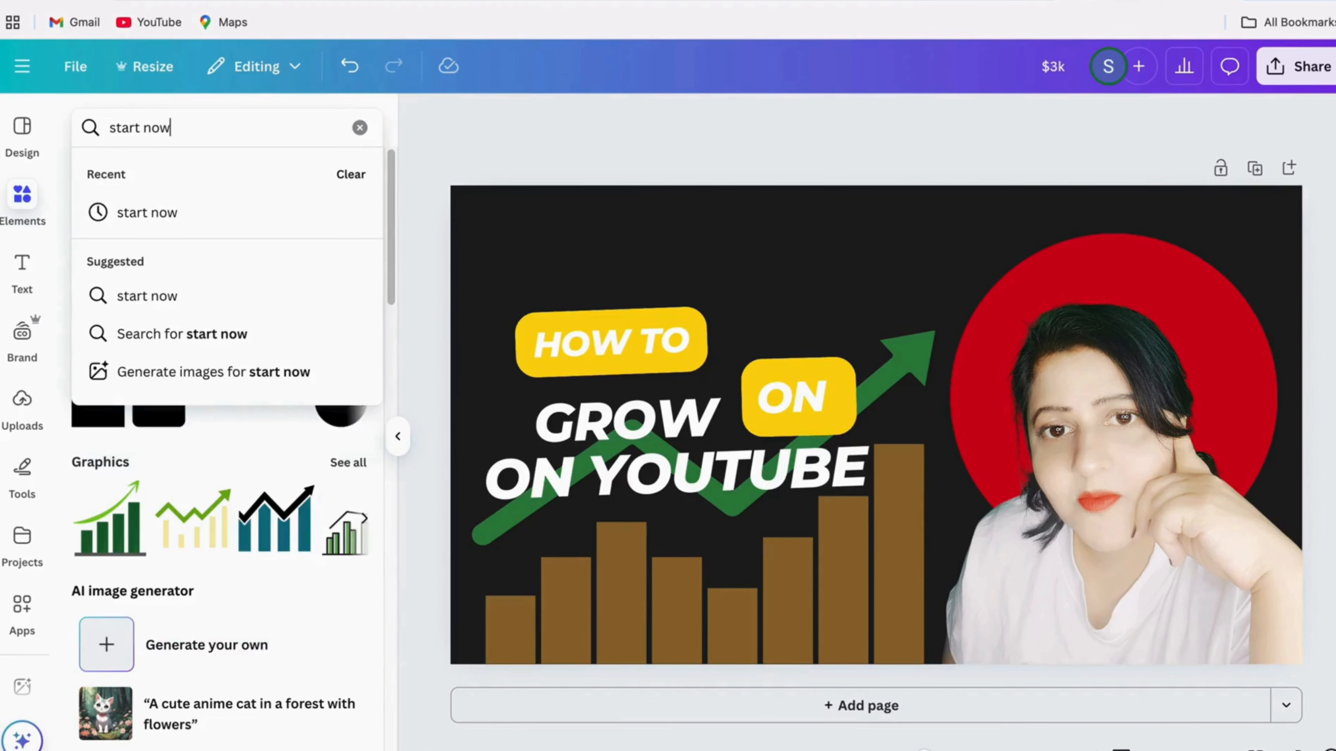
{"action": "key", "text": "Return"}
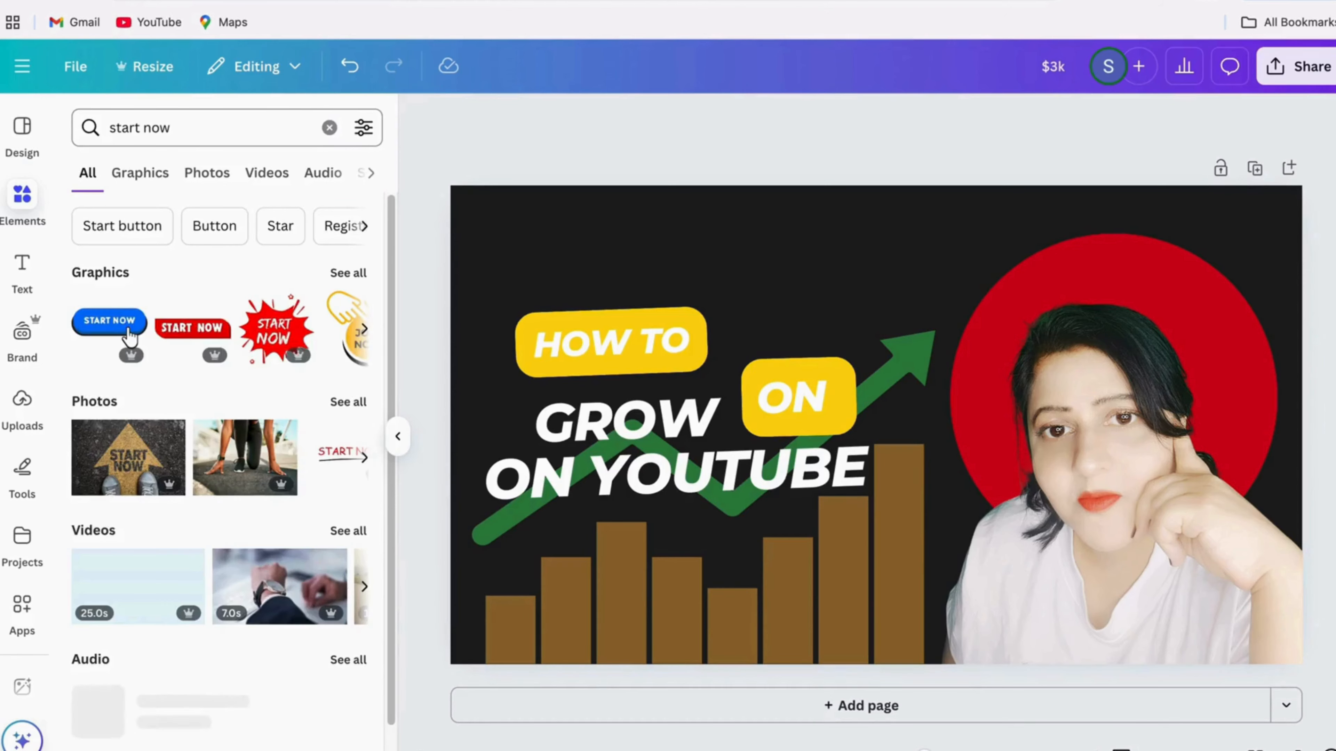
{"action": "left_click", "coordinate": [138, 179]}
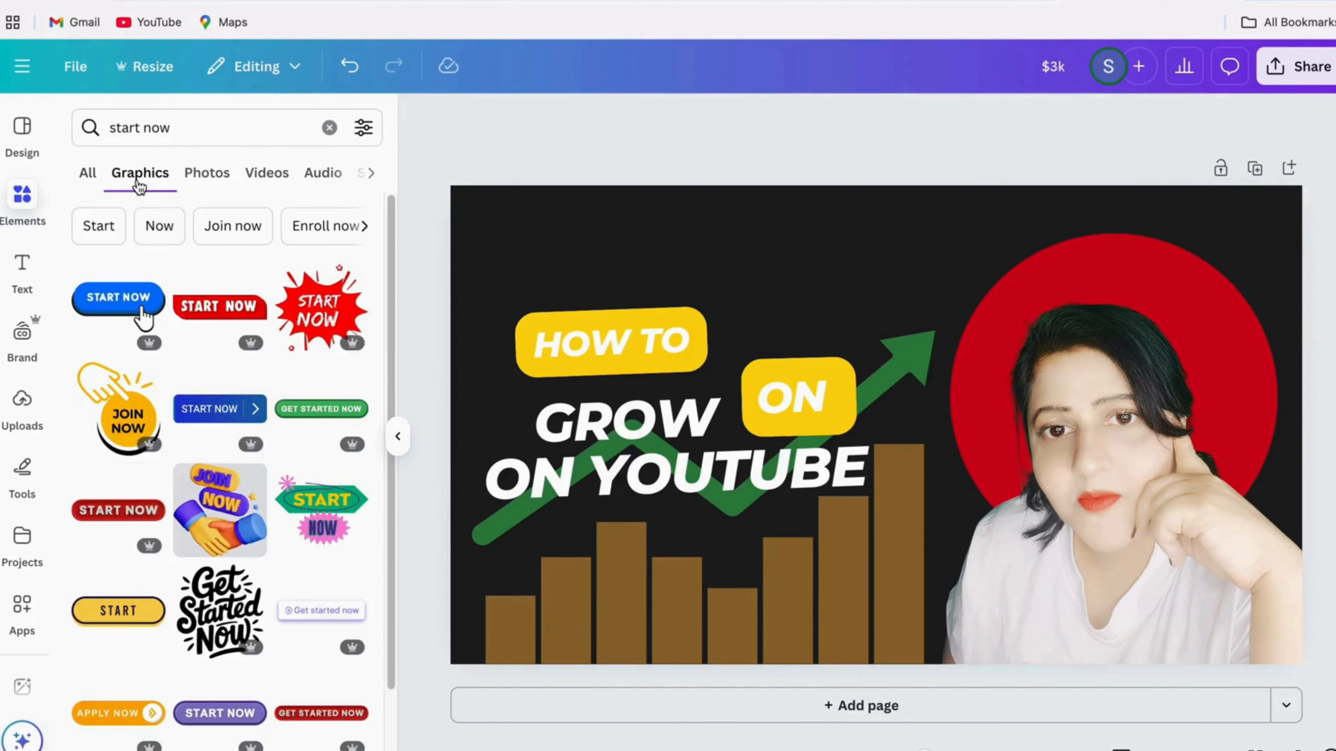
{"action": "left_click", "coordinate": [316, 307]}
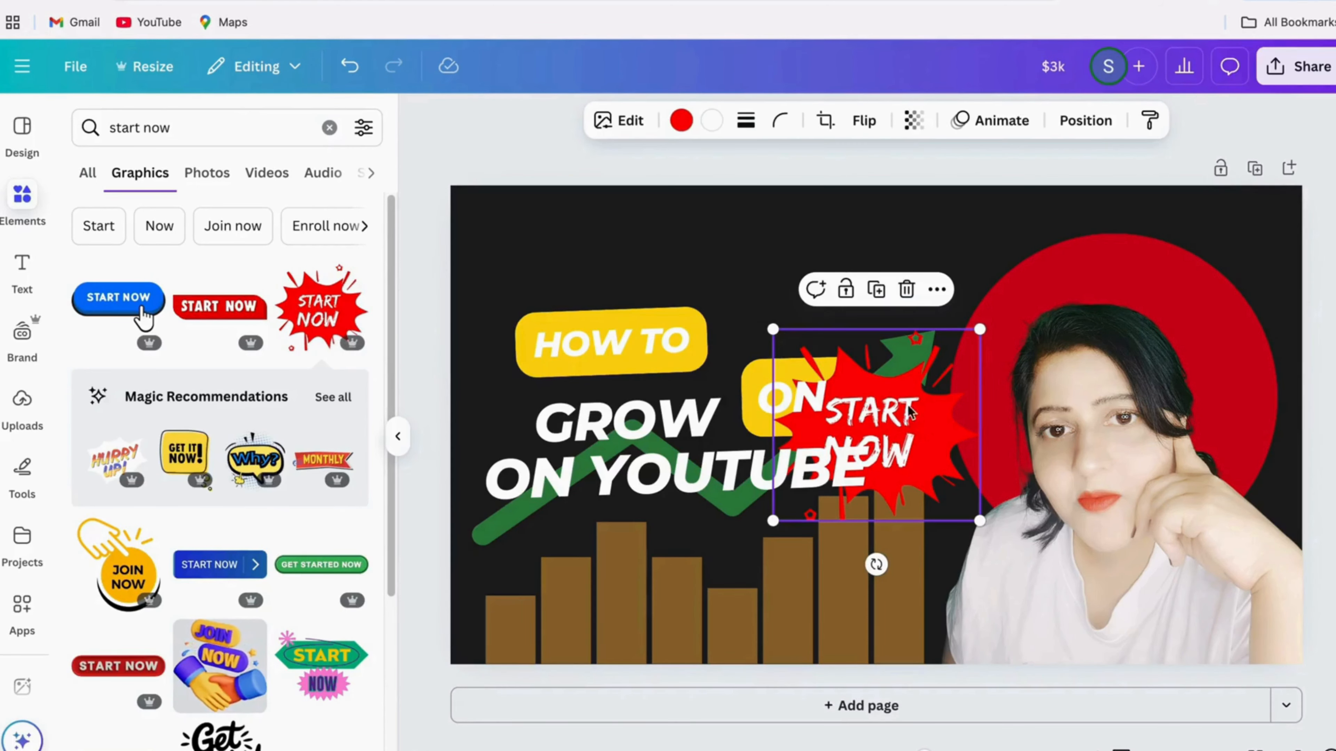
Shrink the "START NOW" starburst and place it above the yellow "ON" badge, beside the red circle.
{"action": "left_click_drag", "start_coordinate": [910, 413], "coordinate": [863, 288]}
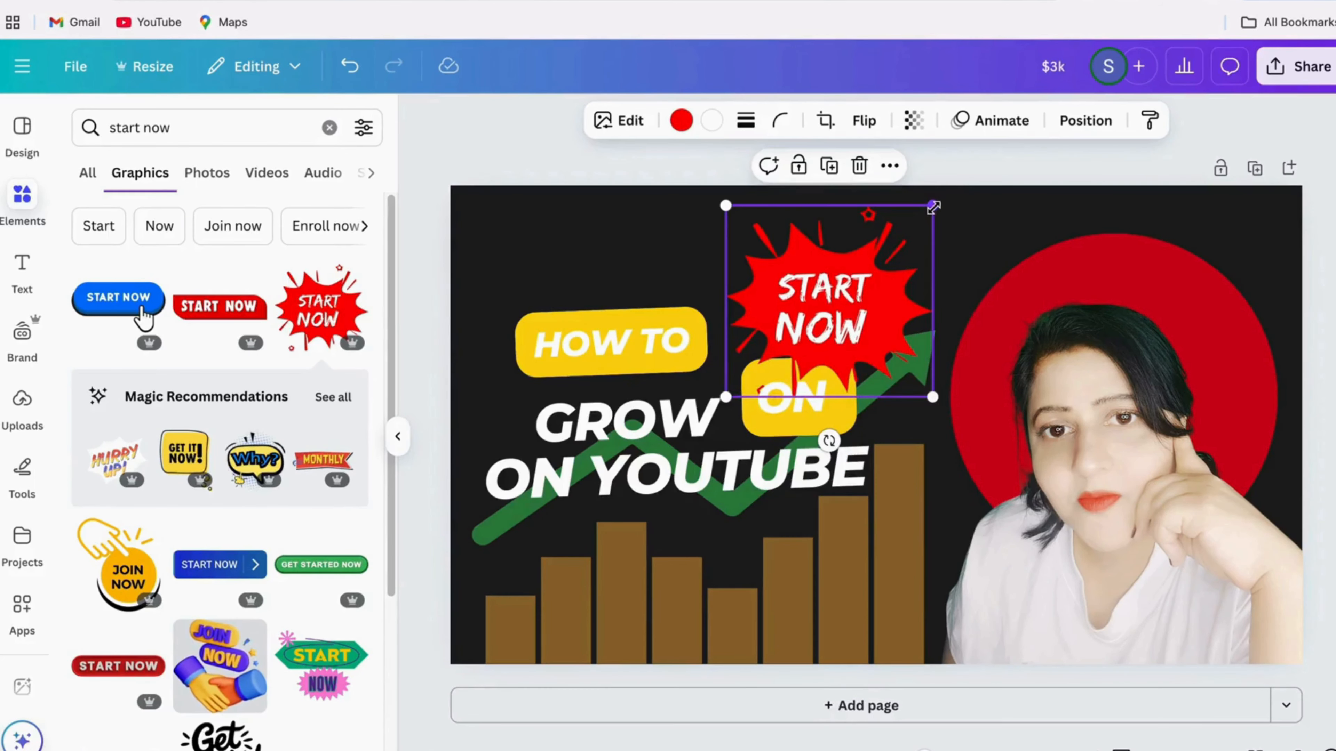
{"action": "left_click_drag", "start_coordinate": [932, 208], "coordinate": [869, 264]}
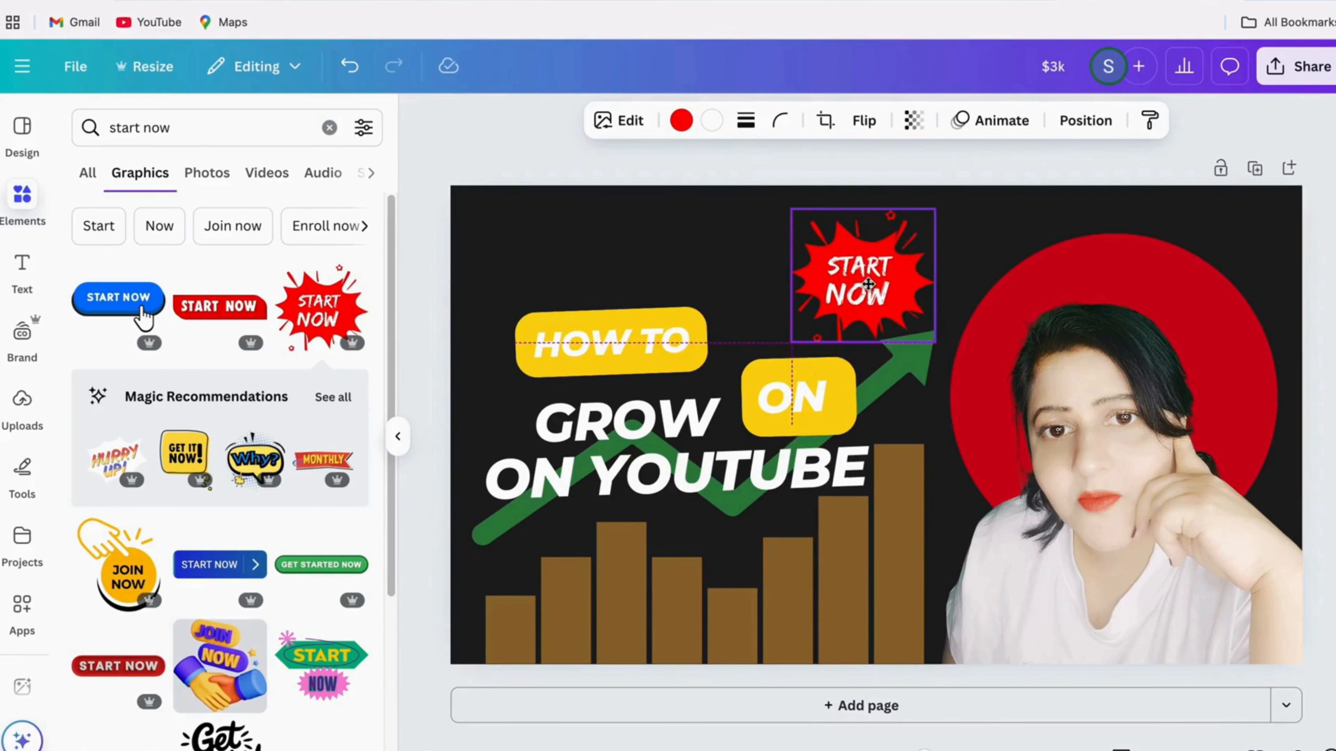